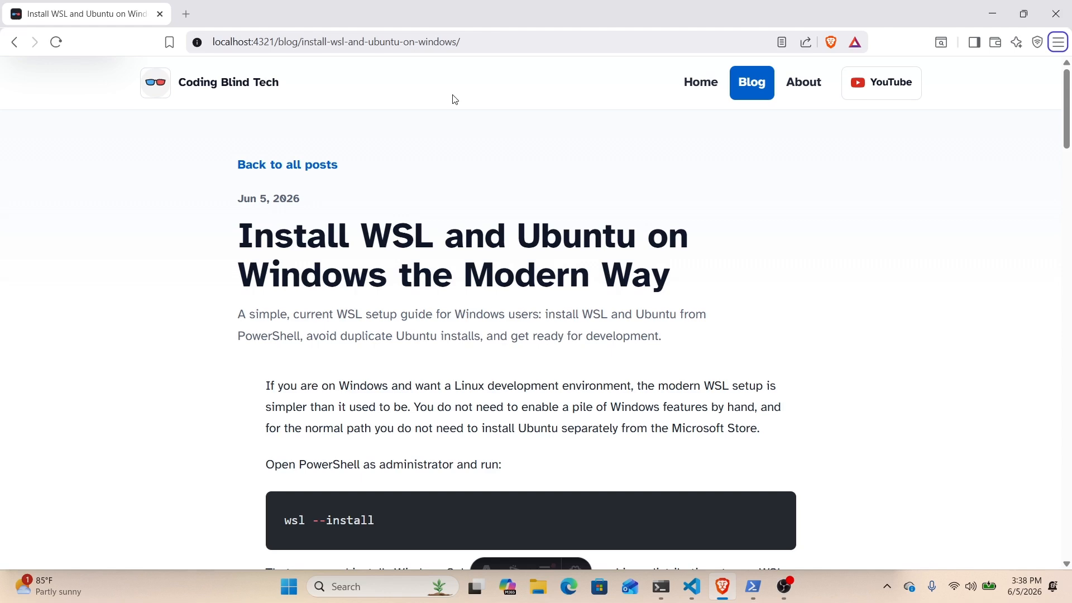
Go to google.com and search for "download git for windows"
key(ctrl+l)
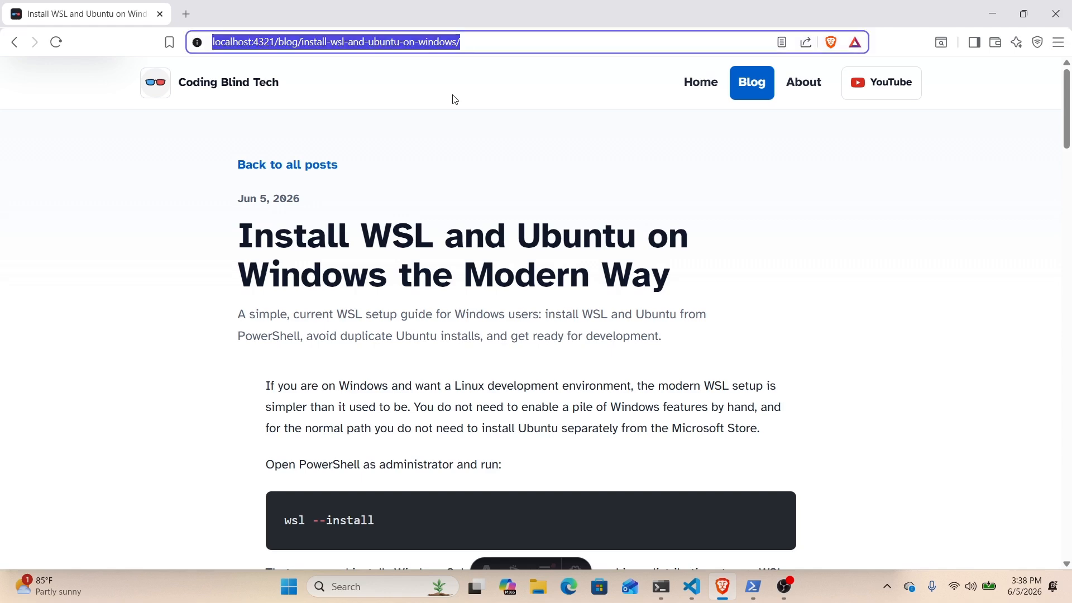
text(google.com)
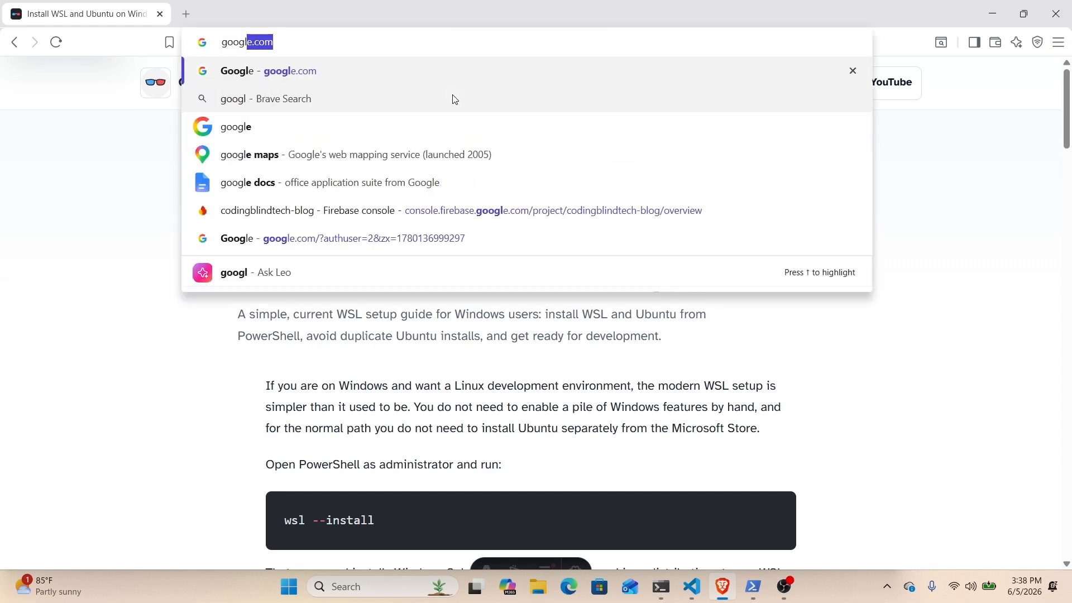
key(Return)
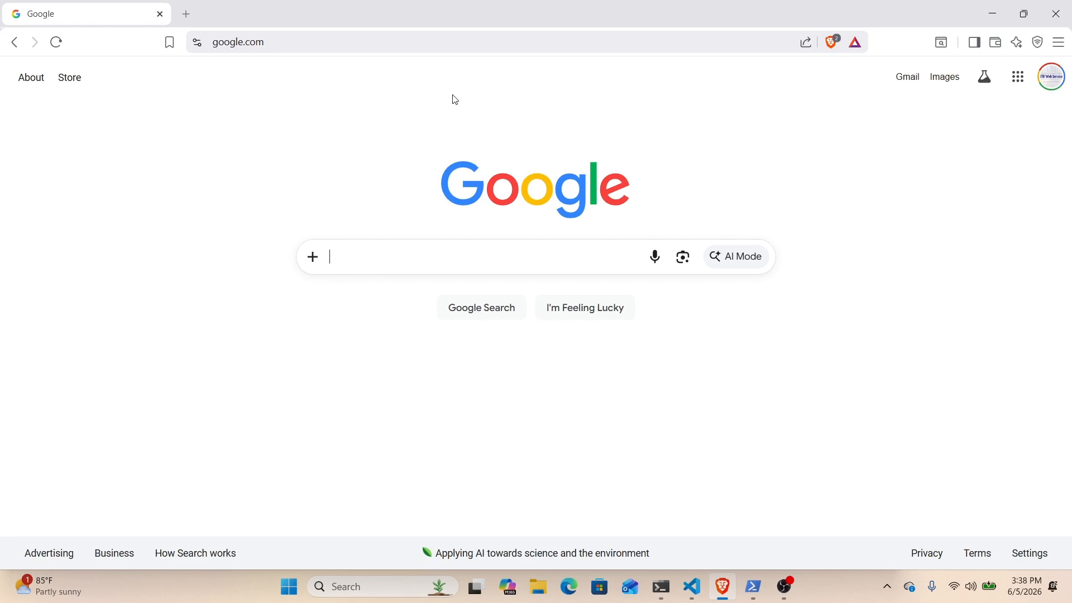
text(download)
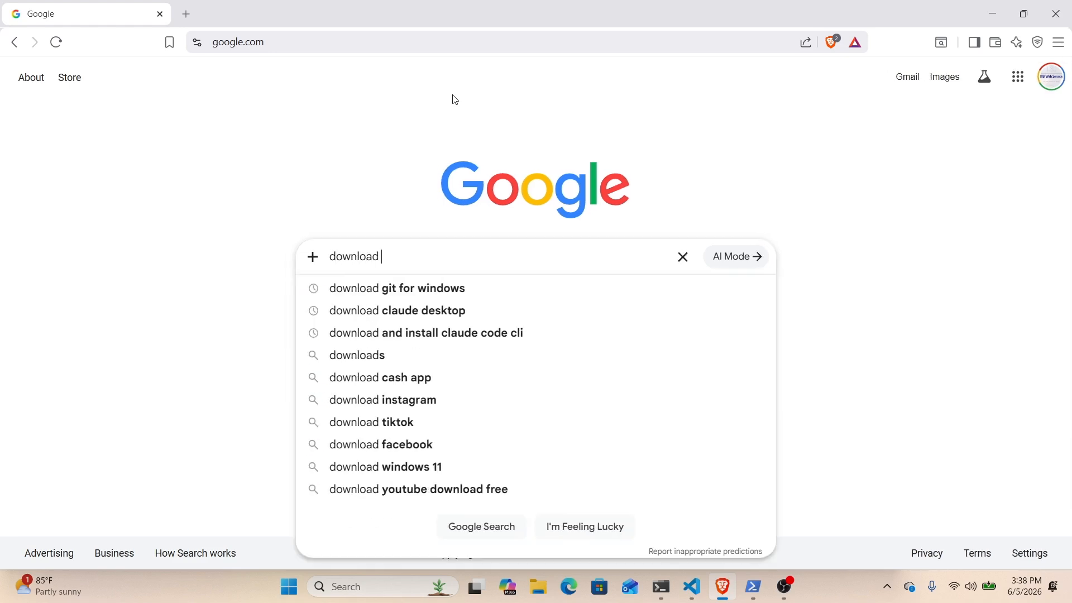
text( gi)
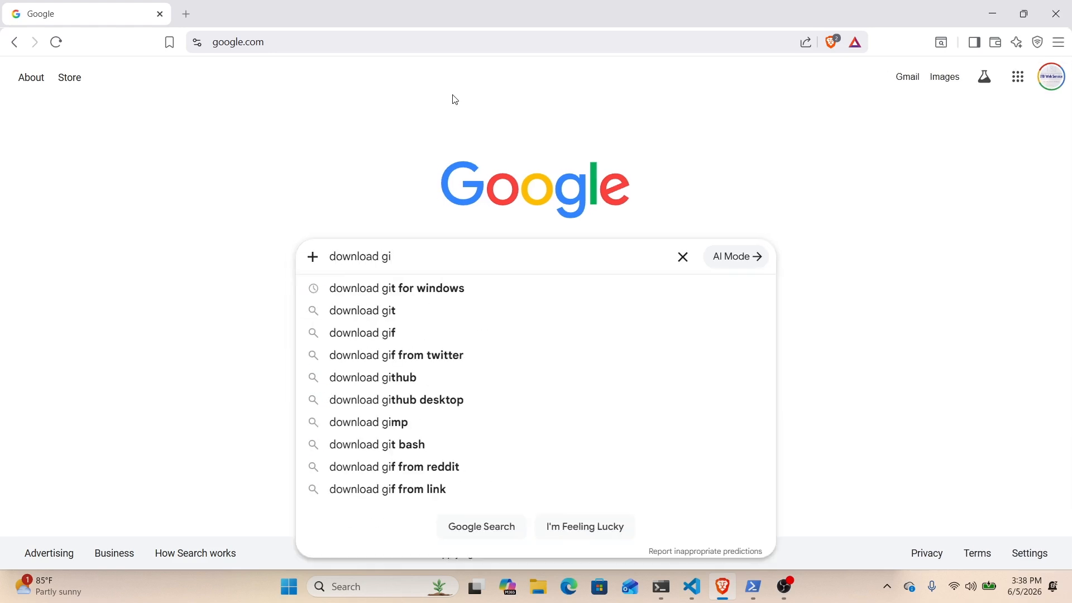
text(t for wind)
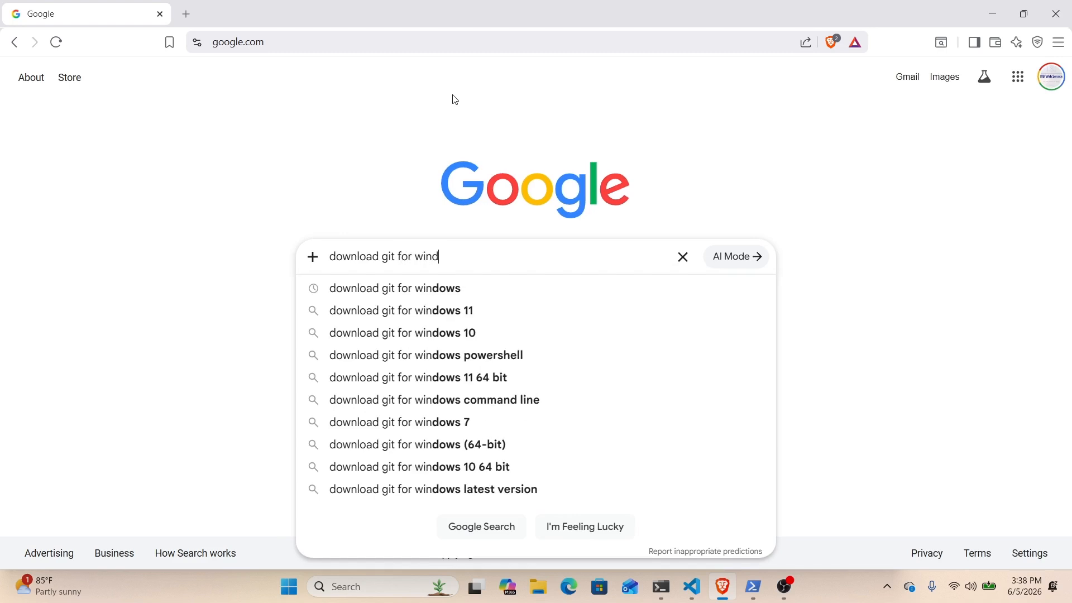
text(ows)
key(Return)
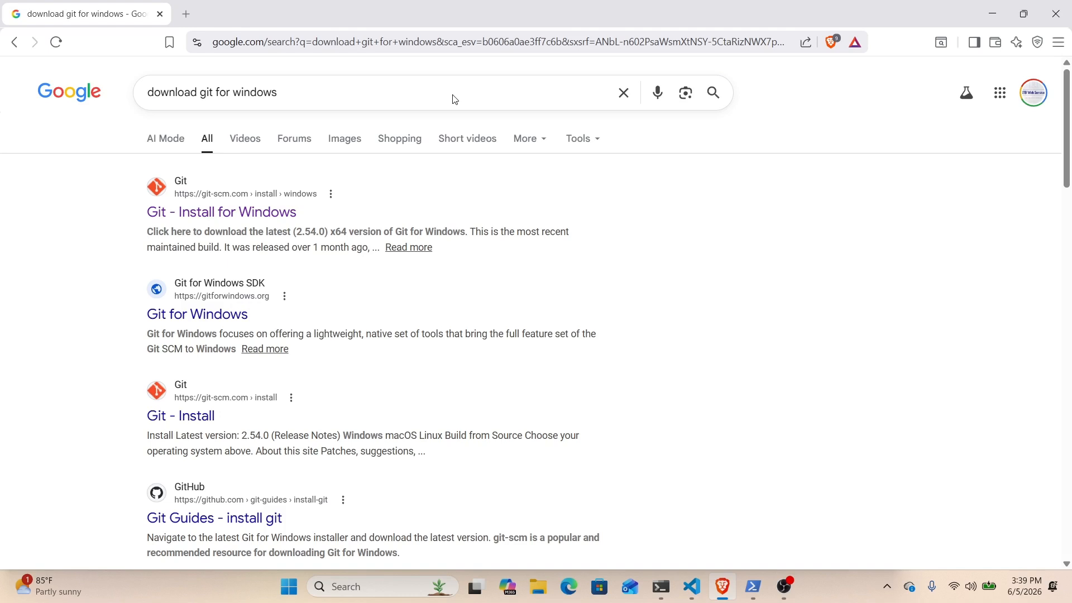
Open the git-scm.com Install for Windows page and save the latest x64 installer to Downloads as Git-2.54.0-64-bit (1).exe
key(Return)
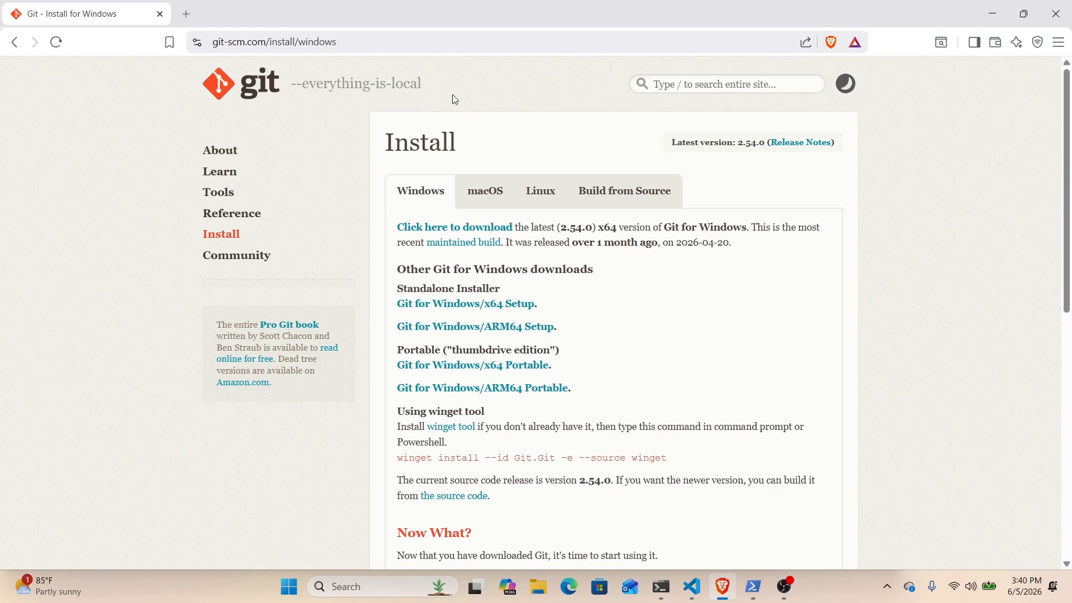
key(Tab)
key(Return)
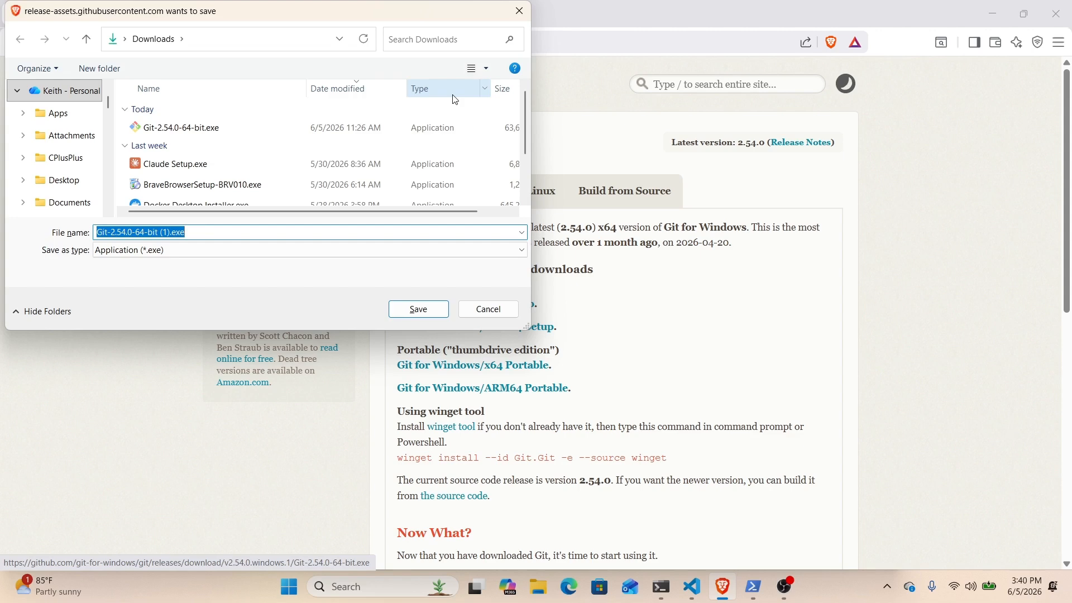
key(Return)
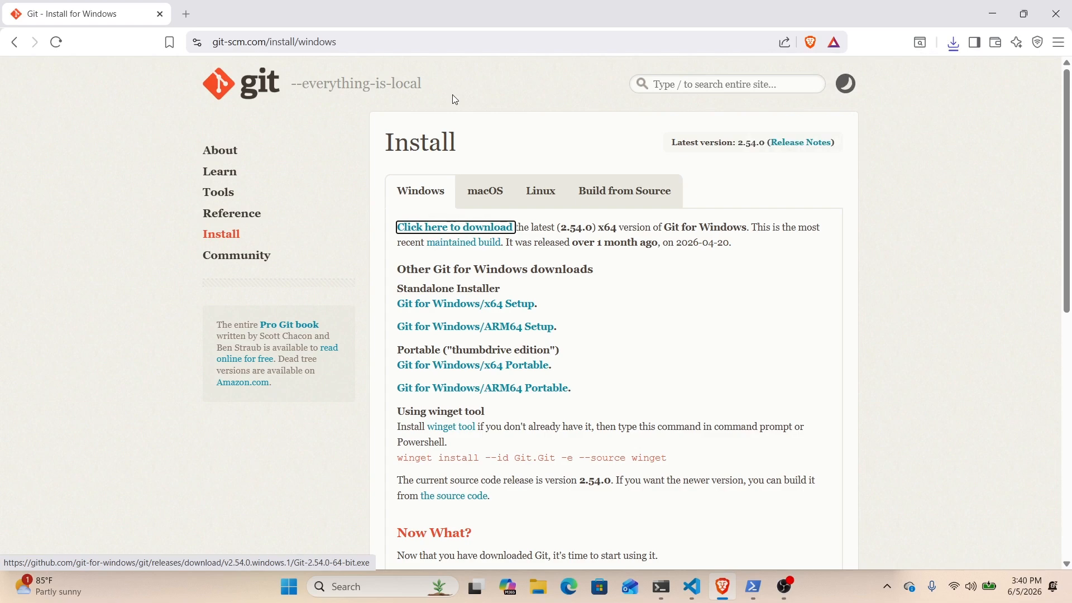
Open the Downloads folder and launch the downloaded Git 2.54.0 installer
key(super+r)
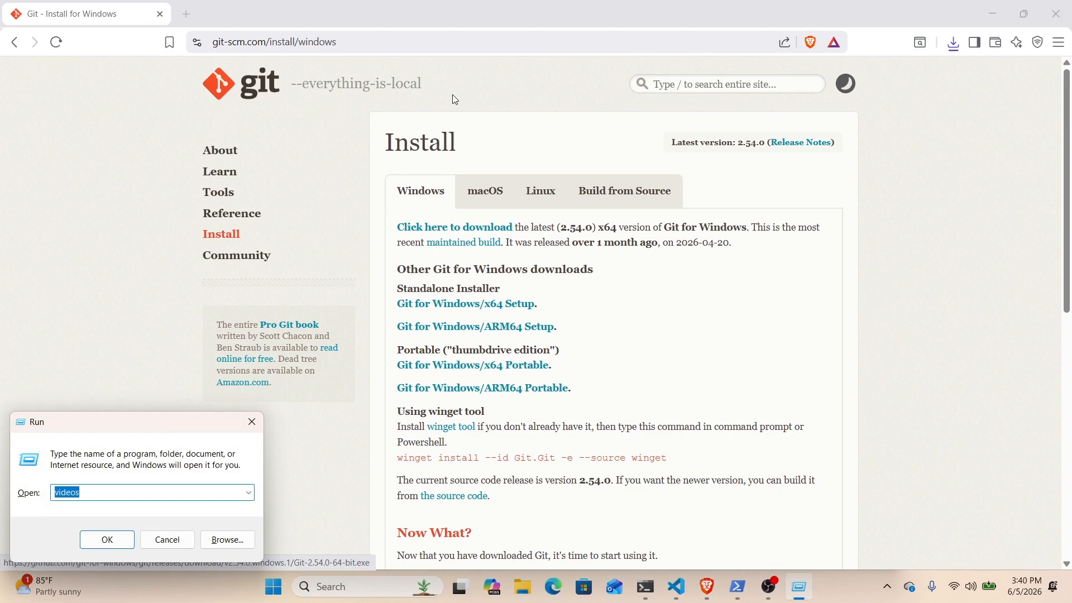
text(downloads)
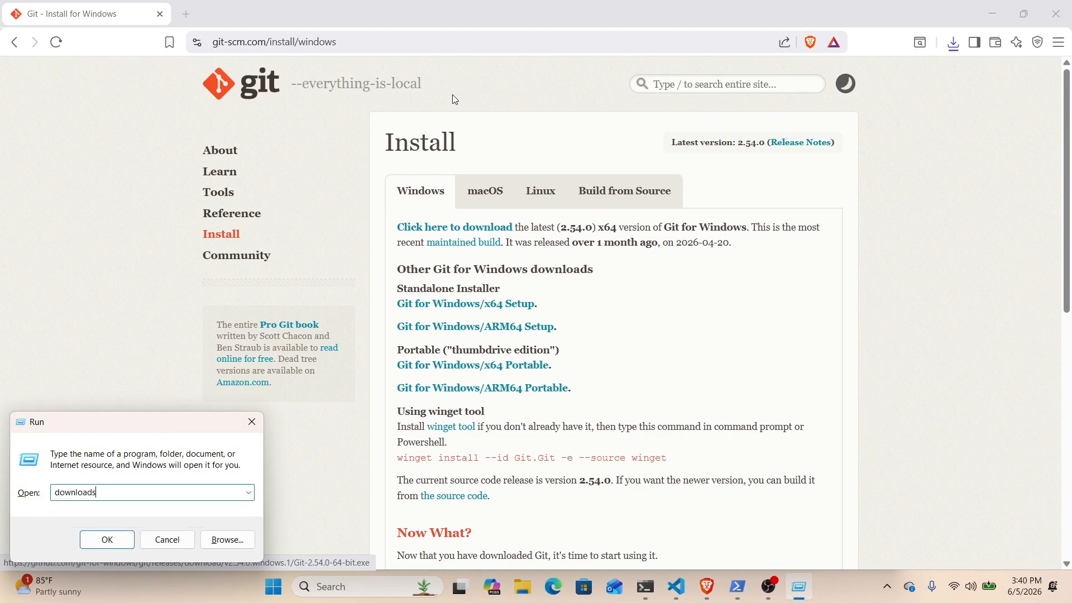
key(Return)
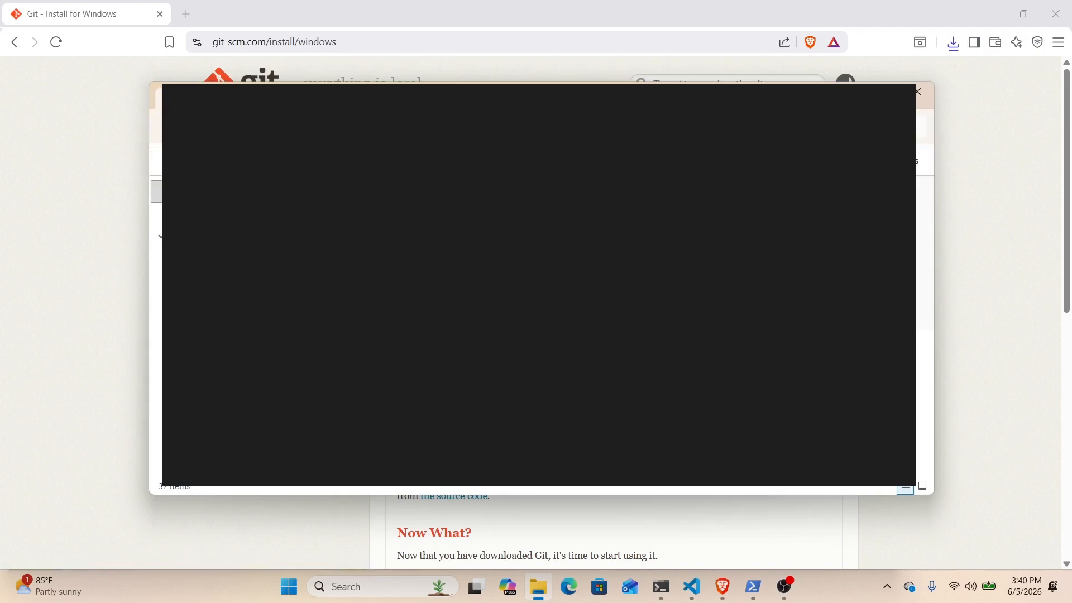
key(Down)
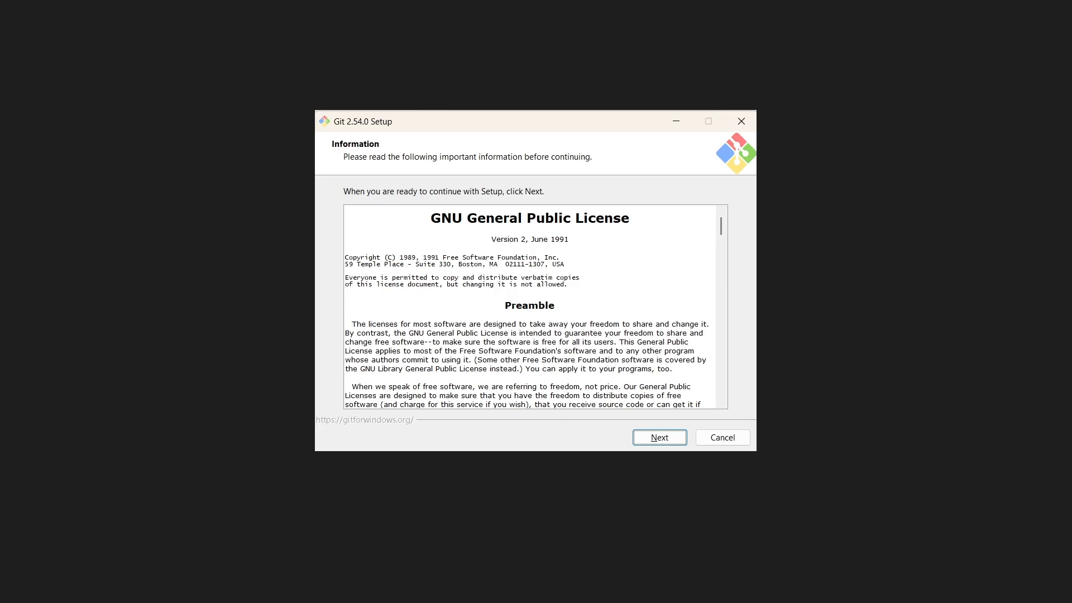
Continue past the GNU General Public License and accept the default destination folder for Git
key(Tab)
key(Tab)
key(Tab)
key(Return)
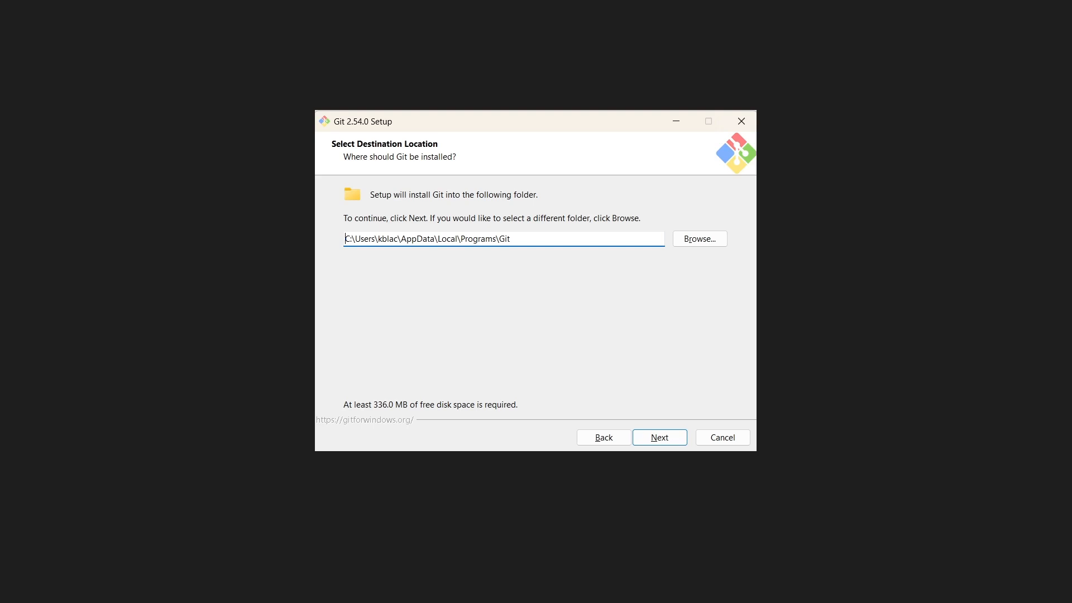
key(Tab)
key(Tab)
key(Tab)
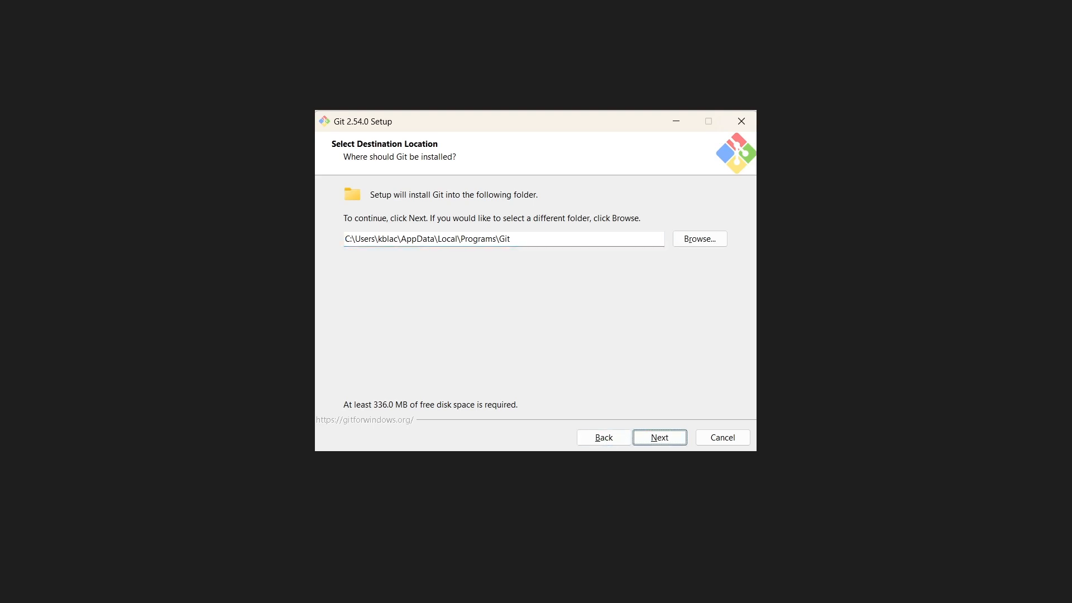
key(Return)
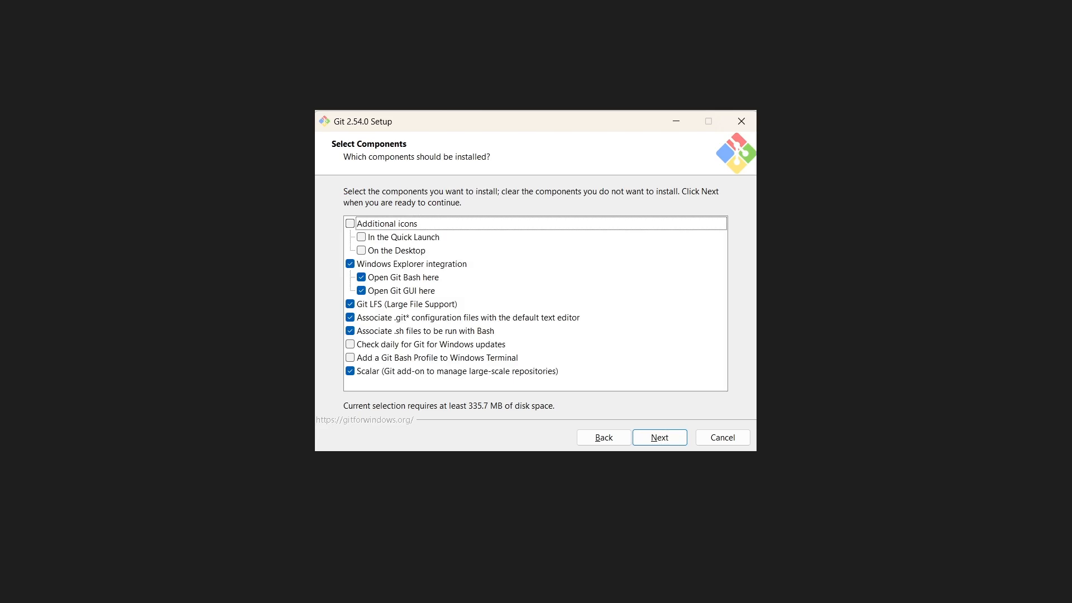
Review the installable components from Additional icons through Associate .sh files to be run with Bash
click(387, 224)
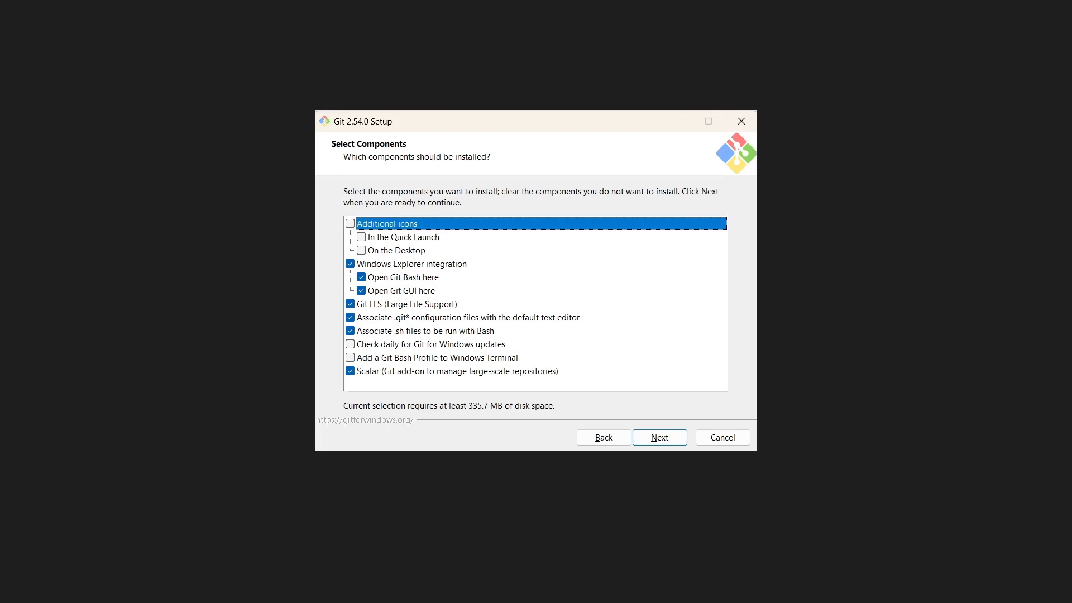
click(404, 238)
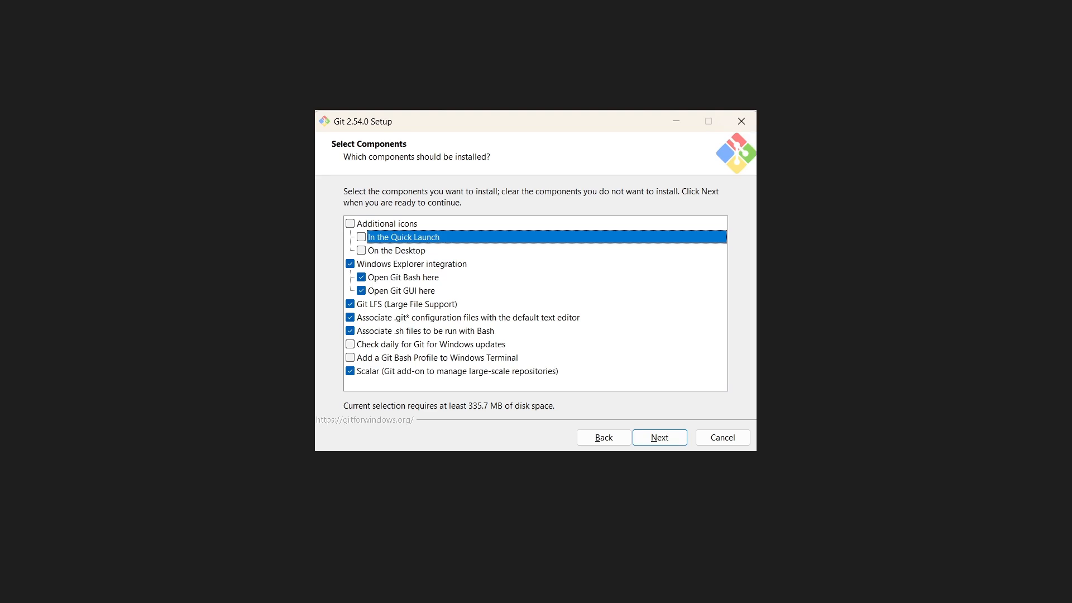
click(397, 251)
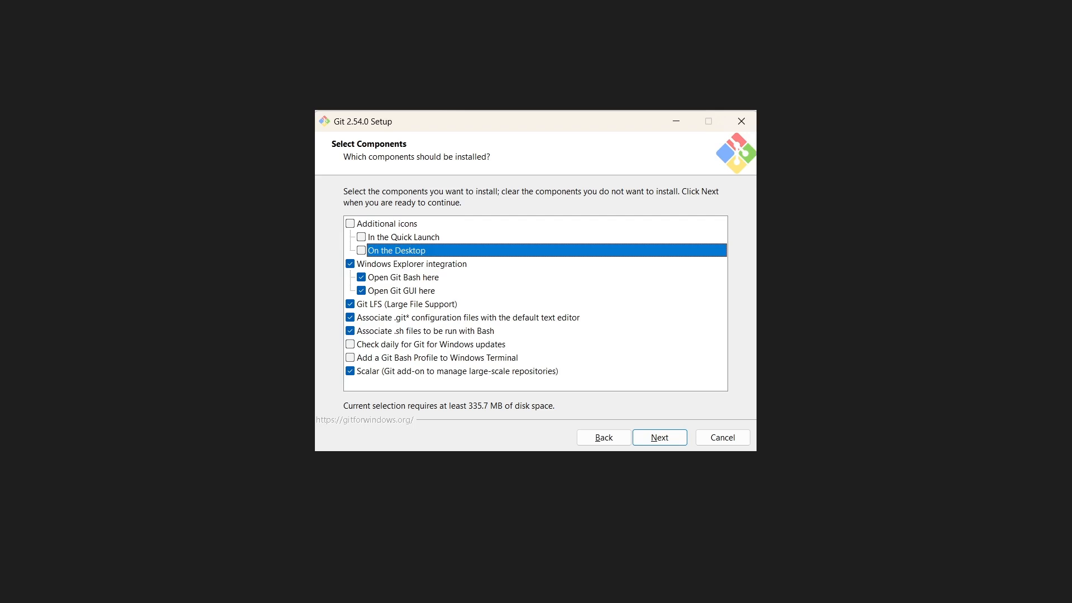
click(411, 264)
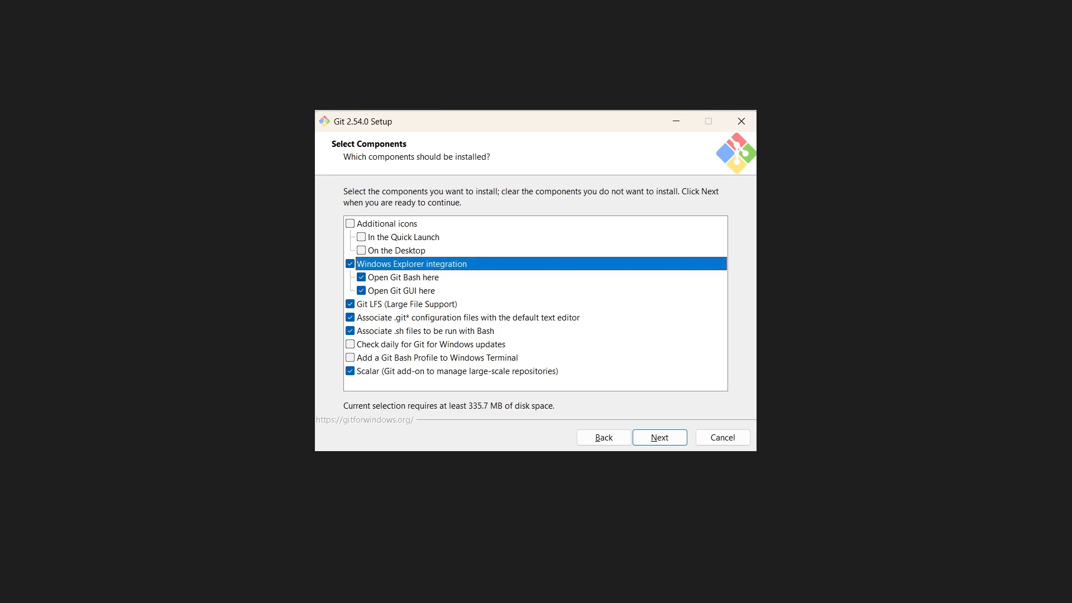
click(403, 277)
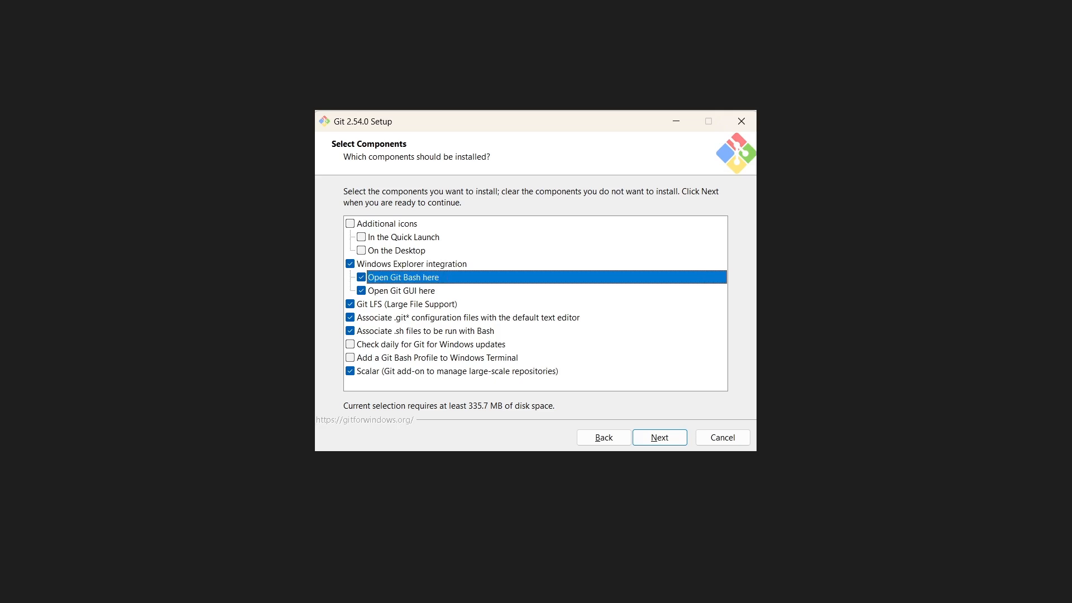
click(402, 291)
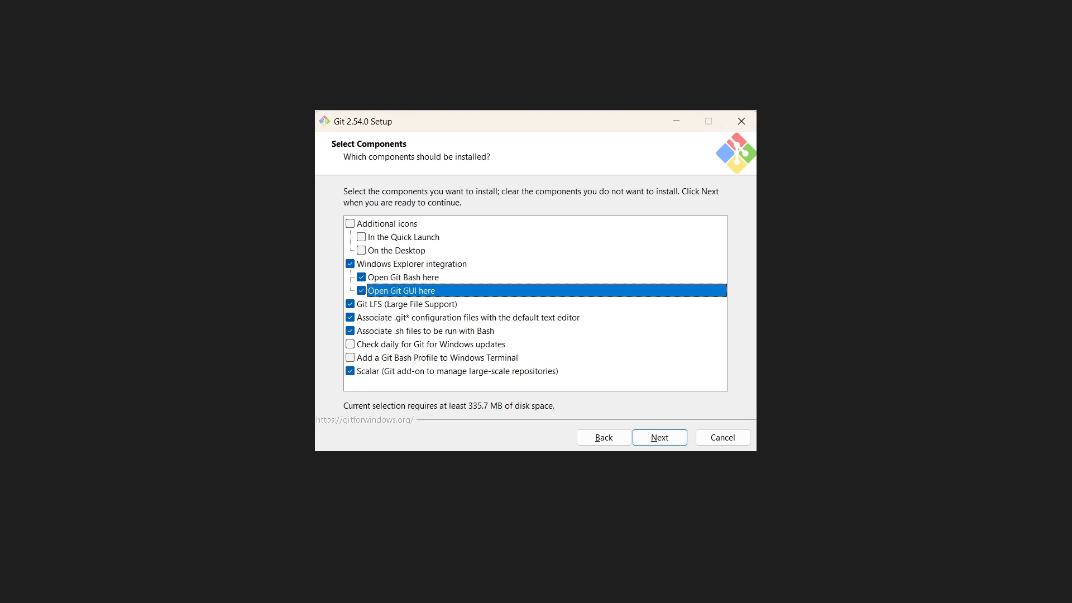
click(407, 304)
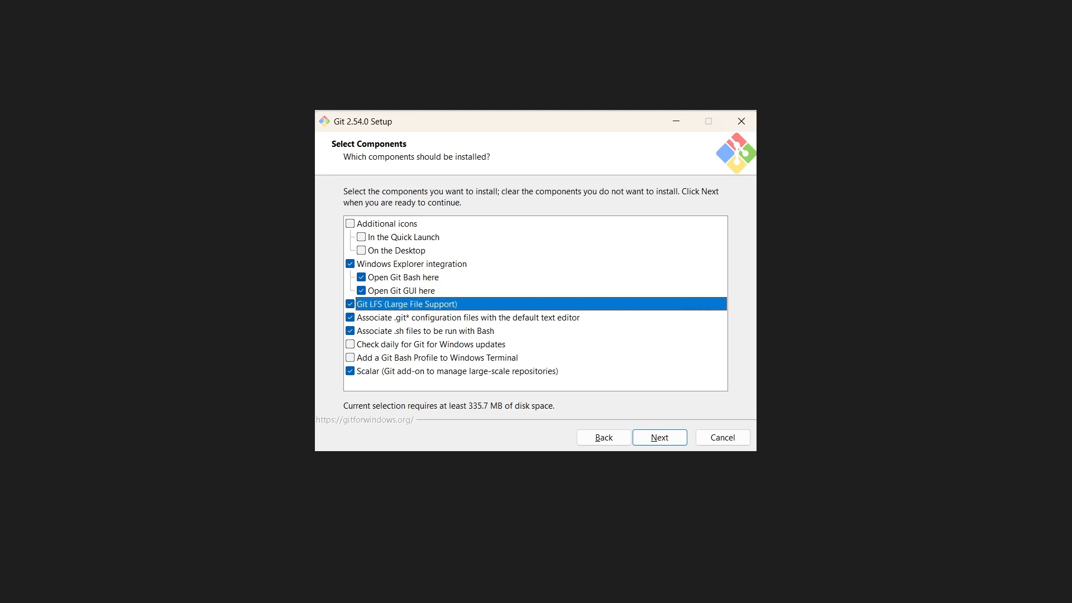
click(401, 290)
click(407, 305)
click(468, 318)
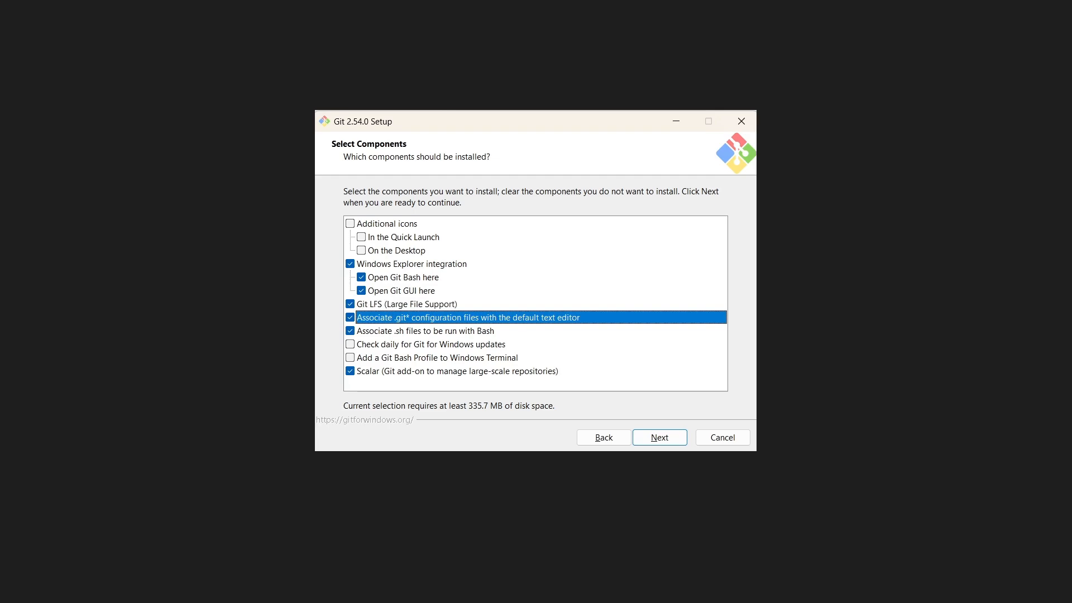
click(447, 331)
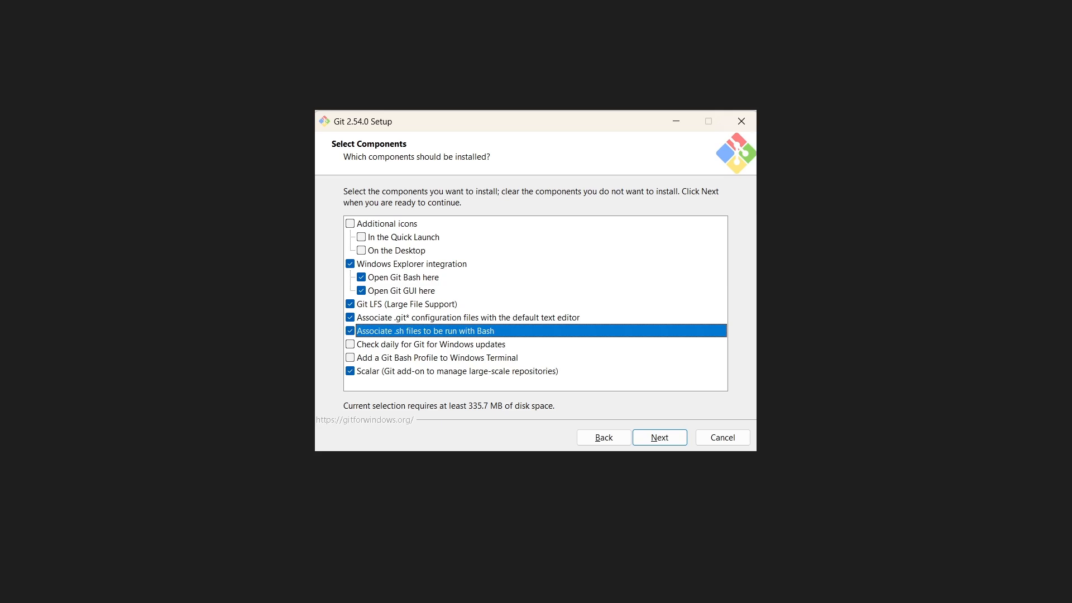
Enable Check daily for Git for Windows updates, keep the other components as they are, and continue to the Start Menu folder page
click(431, 344)
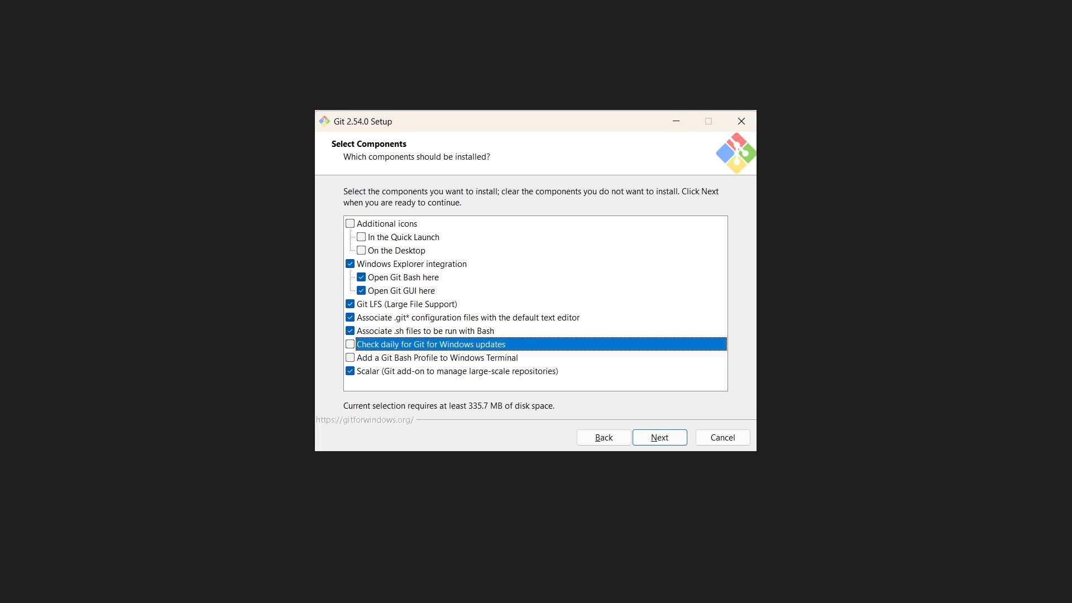
key(space)
key(Down)
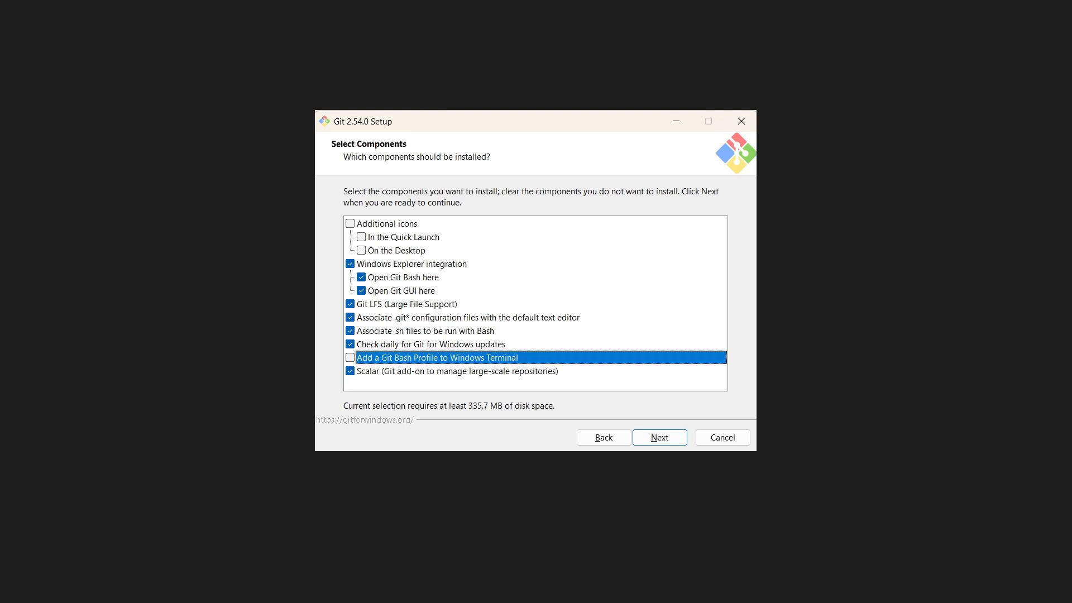
key(Down)
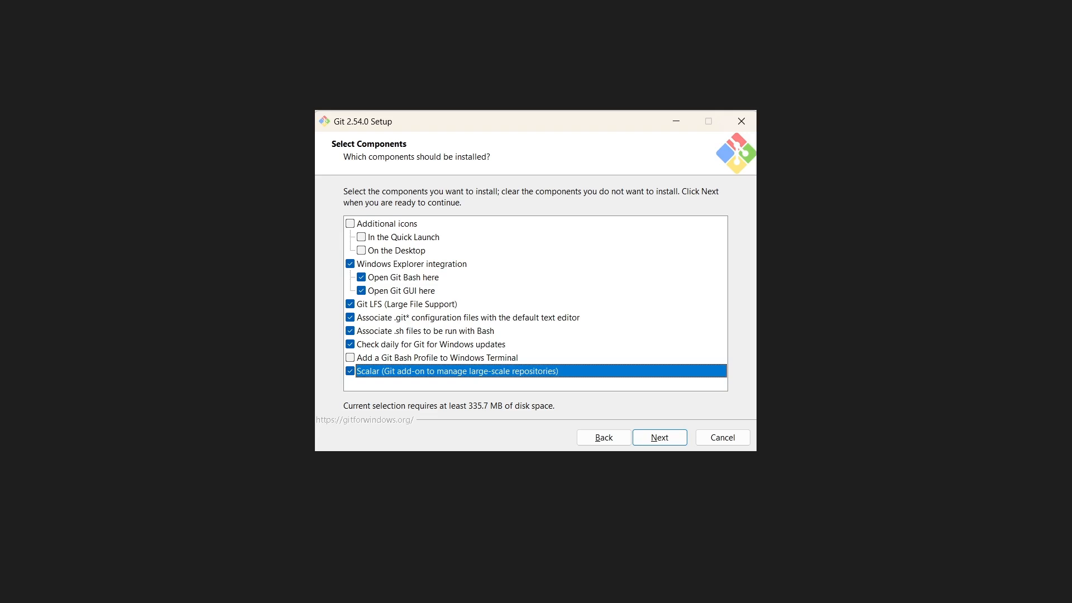
key(Tab)
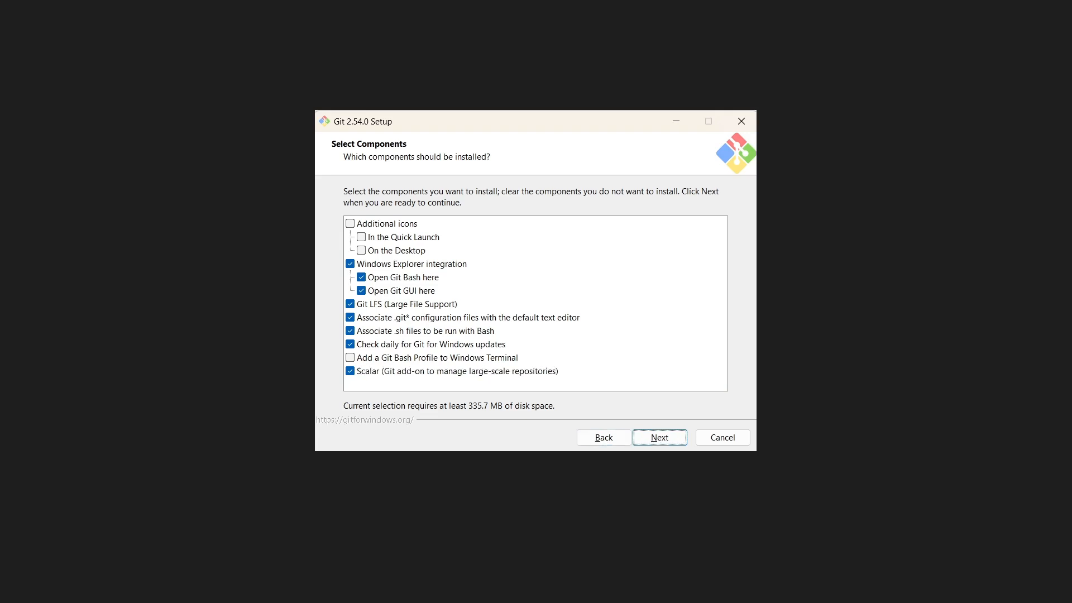
key(Return)
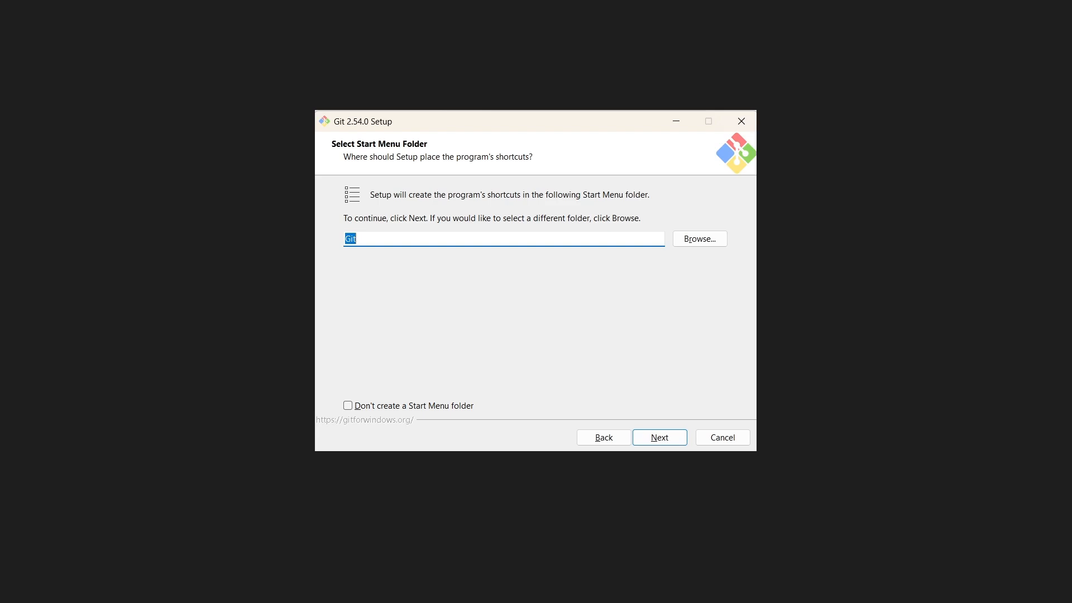
Keep Git as the Start Menu folder name and continue to the default editor page
key(Tab)
key(Tab)
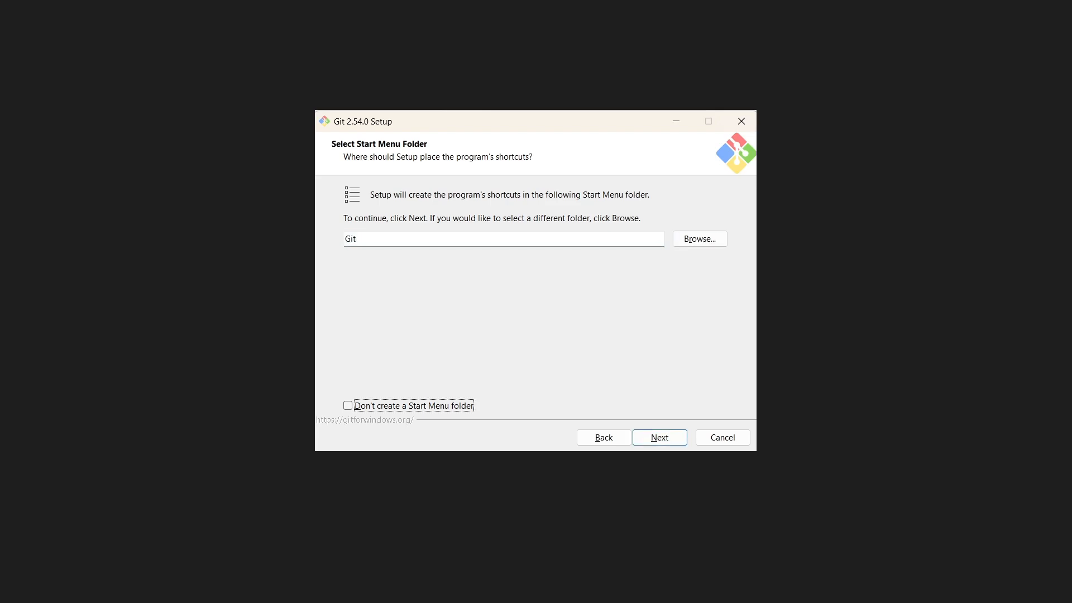
key(Tab)
key(shift+Tab)
key(Tab)
key(Tab)
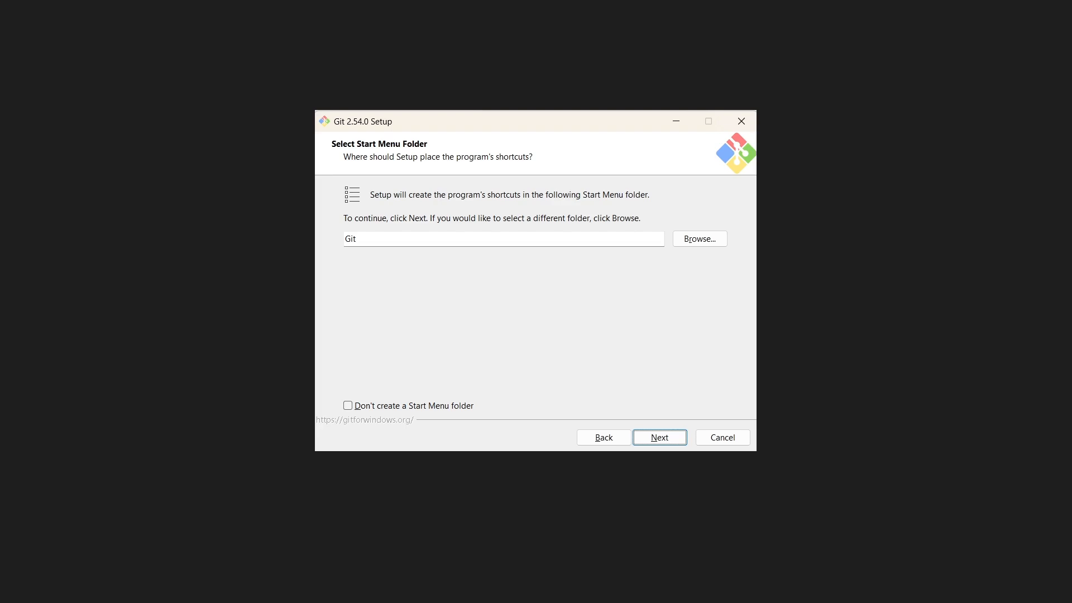
key(Return)
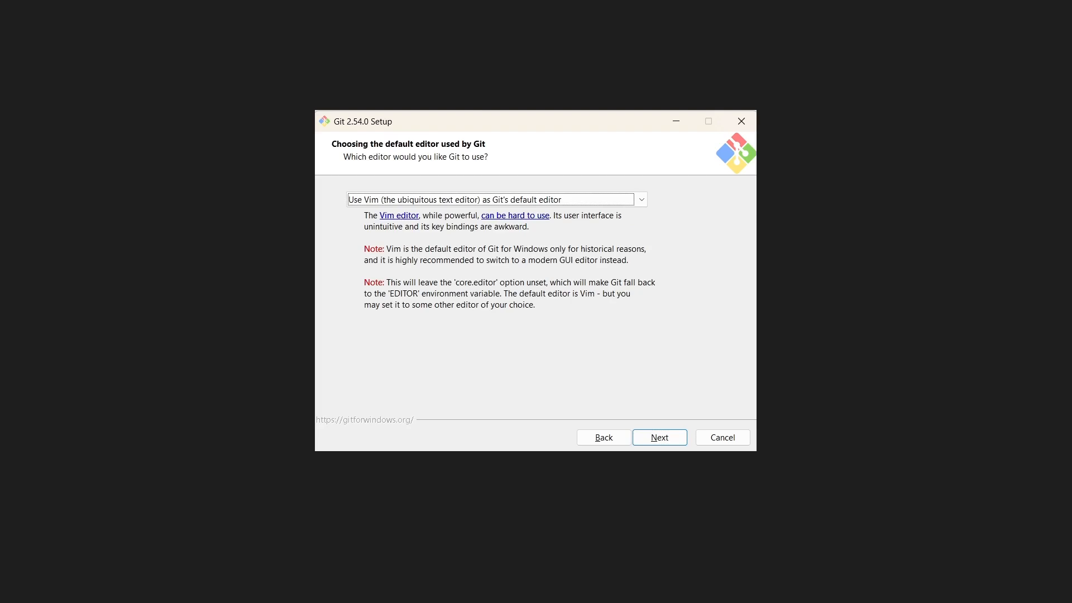
Choose Visual Studio Code as Git's default editor
key(Down)
key(Up)
key(Down)
key(Down)
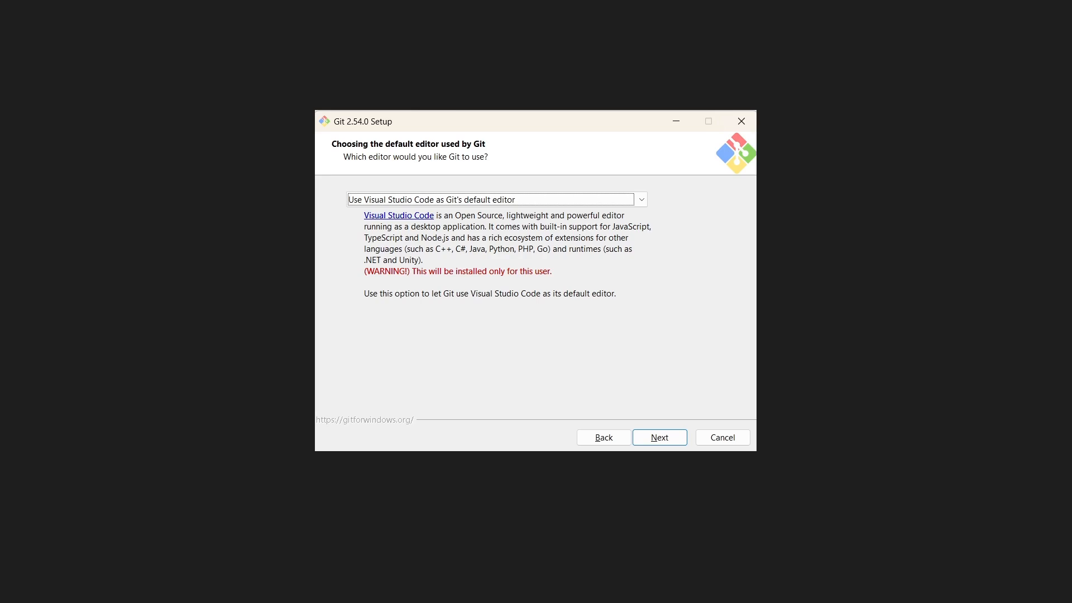
Confirm Visual Studio Code as the default editor and continue to the initial branch name page
key(Tab)
key(Tab)
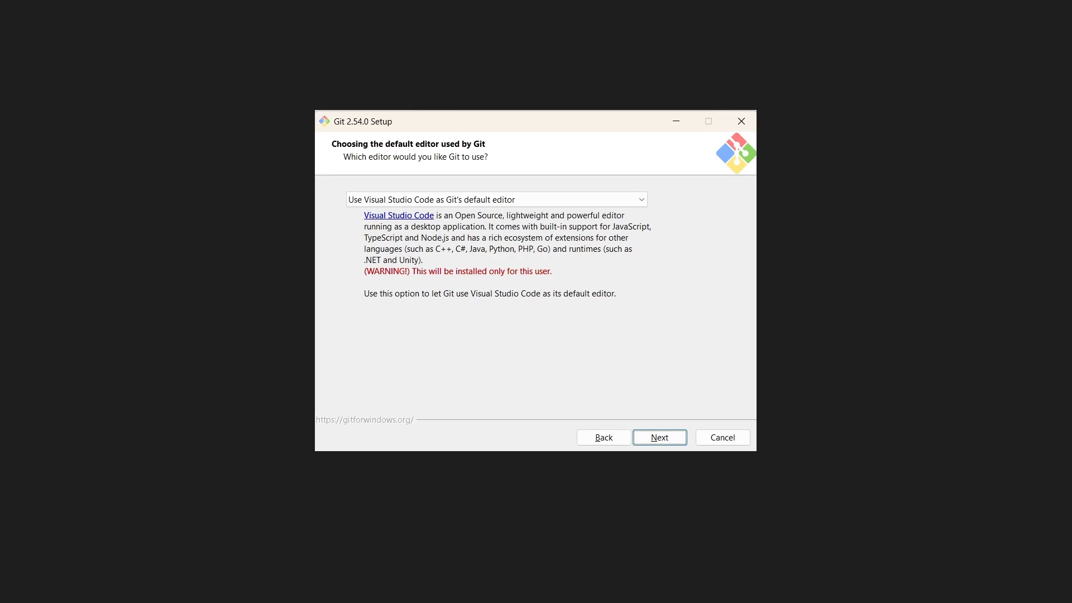
key(Return)
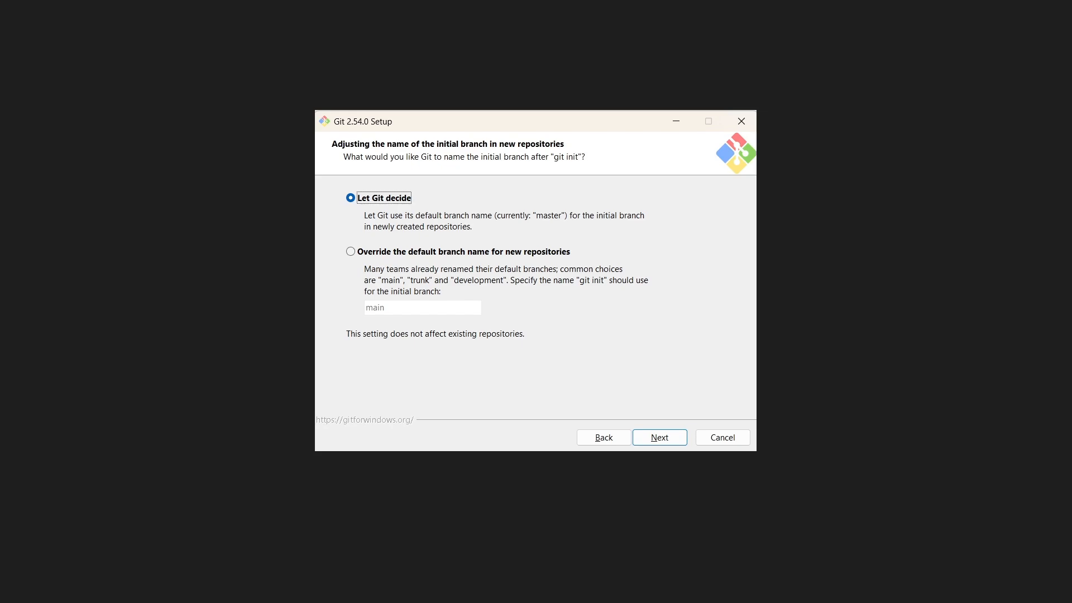
Try overriding the default branch name for new repositories with main, and switch back to Let Git decide
key(Tab)
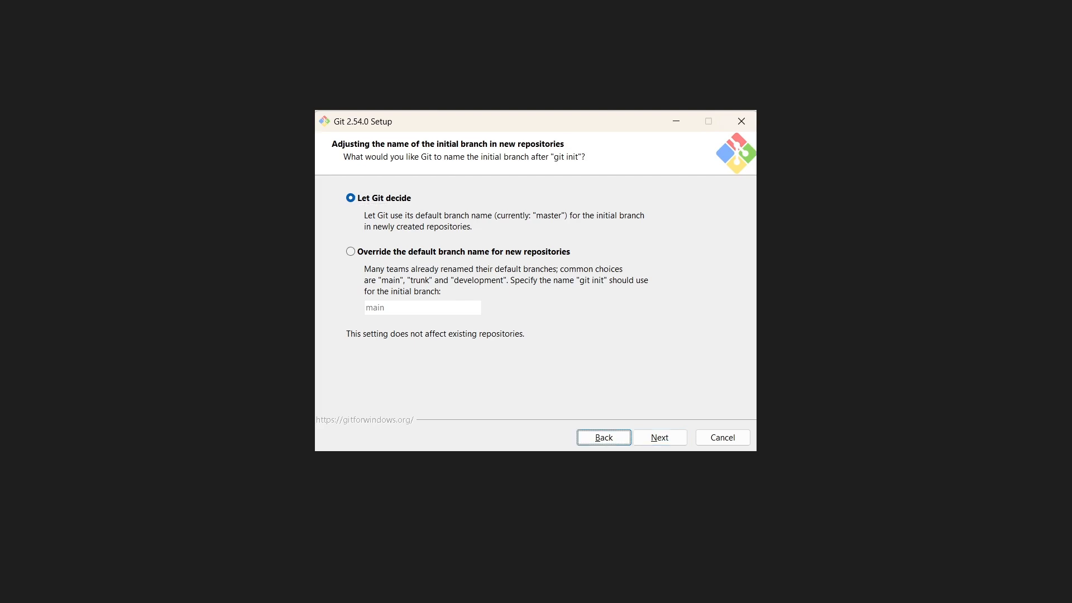
key(Tab)
key(Tab)
key(Tab)
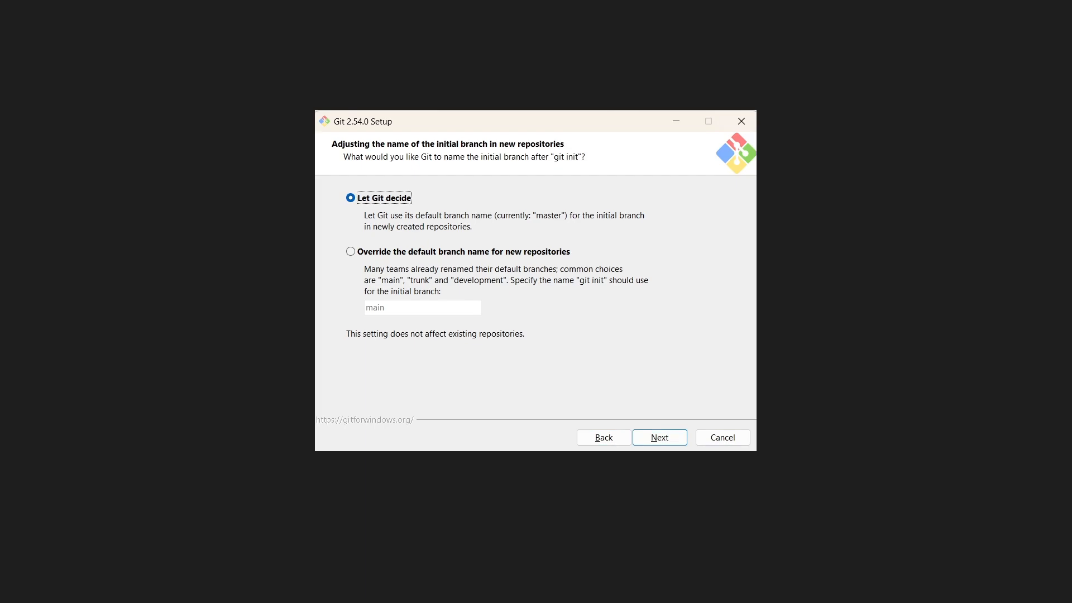
key(Down)
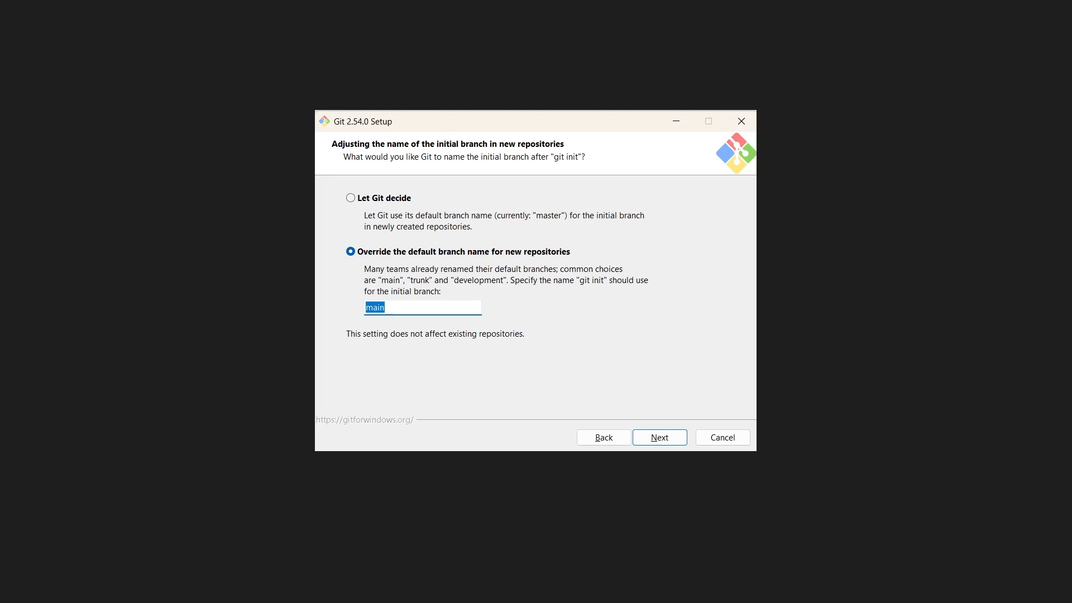
click(366, 308)
key(shift+Tab)
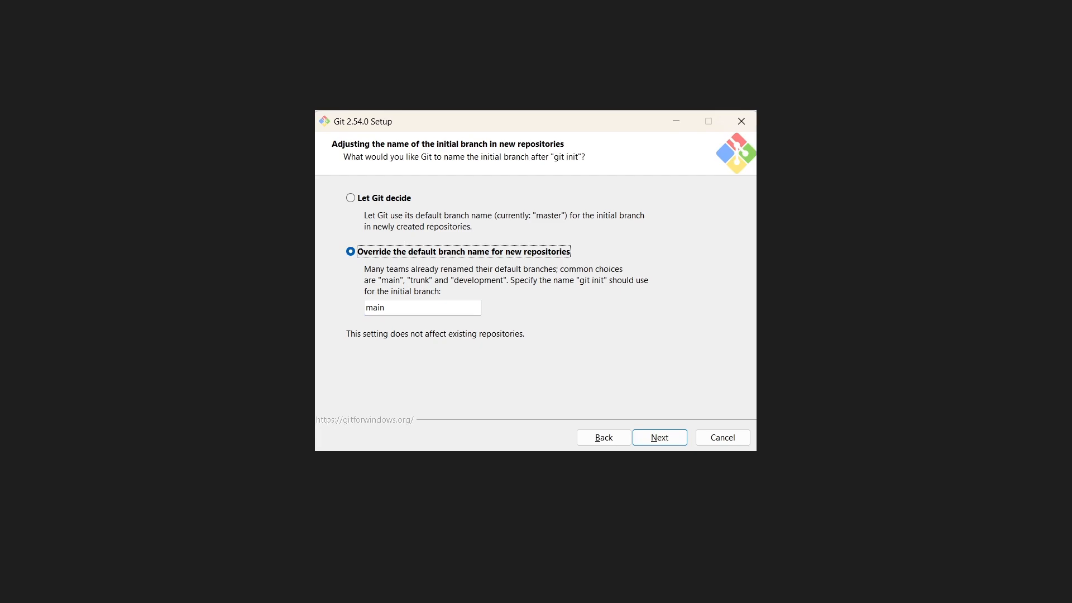
key(Up)
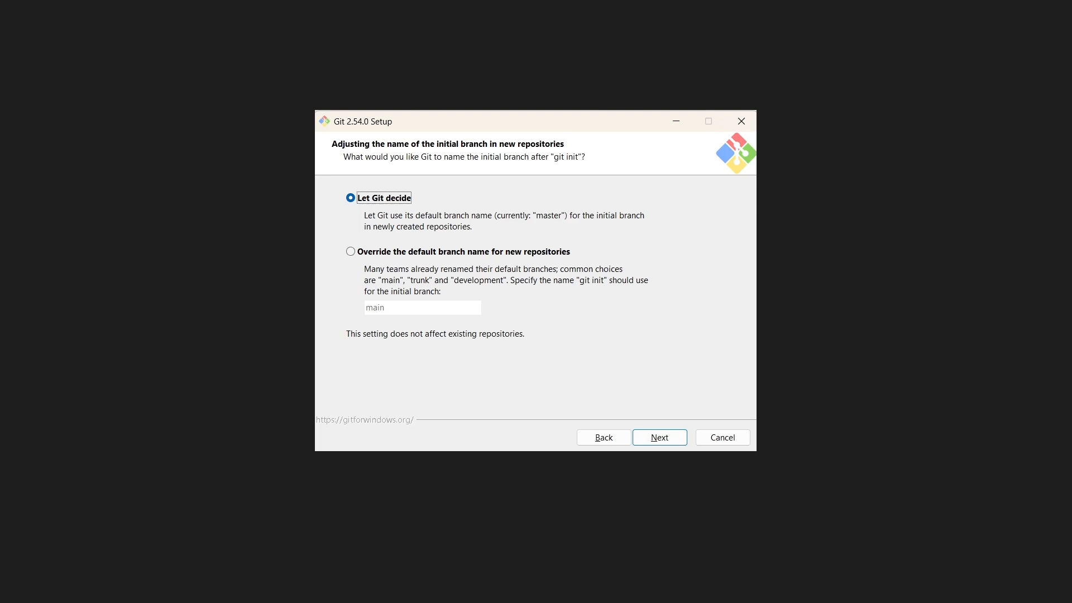
Accept Let Git decide for the initial branch name and continue to the PATH environment page
key(Tab)
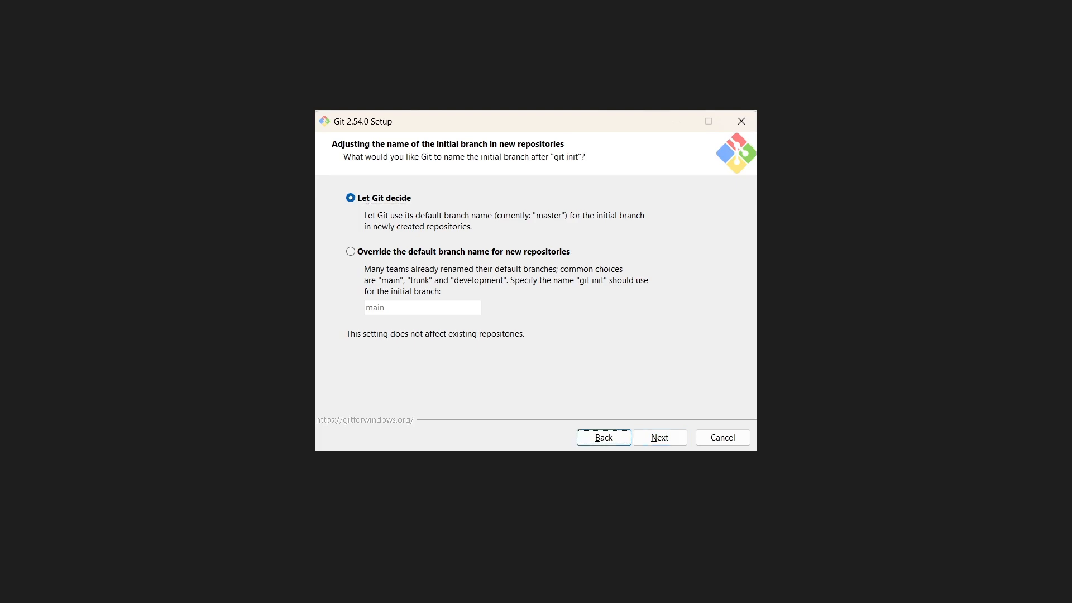
key(Tab)
key(Return)
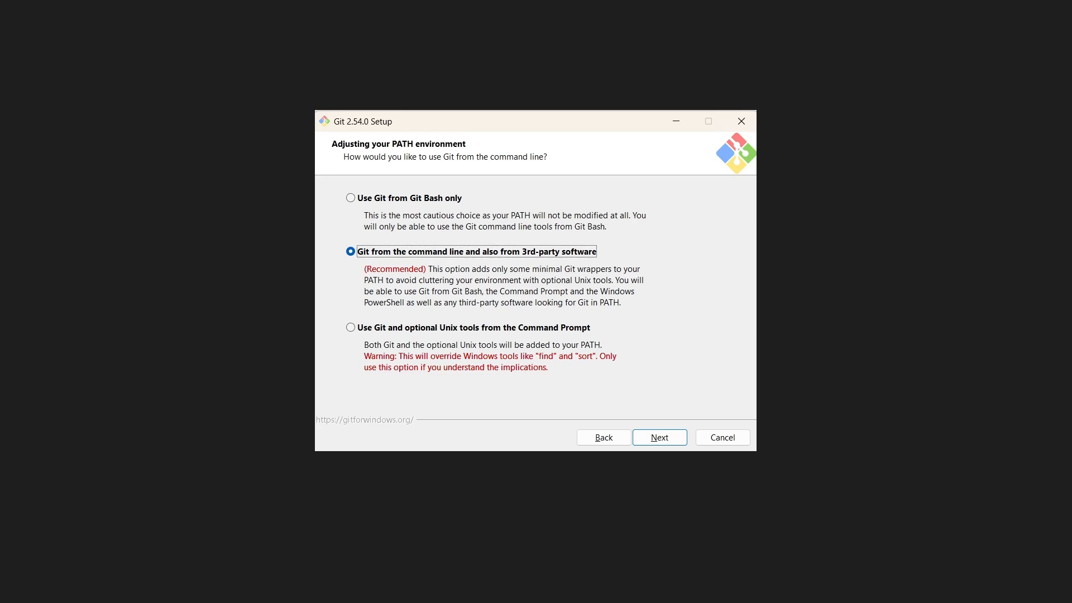
Keep Git from the command line and also from 3rd-party software as the PATH option and continue to the SSH page
key(Down)
key(Up)
key(Tab)
key(Tab)
key(Return)
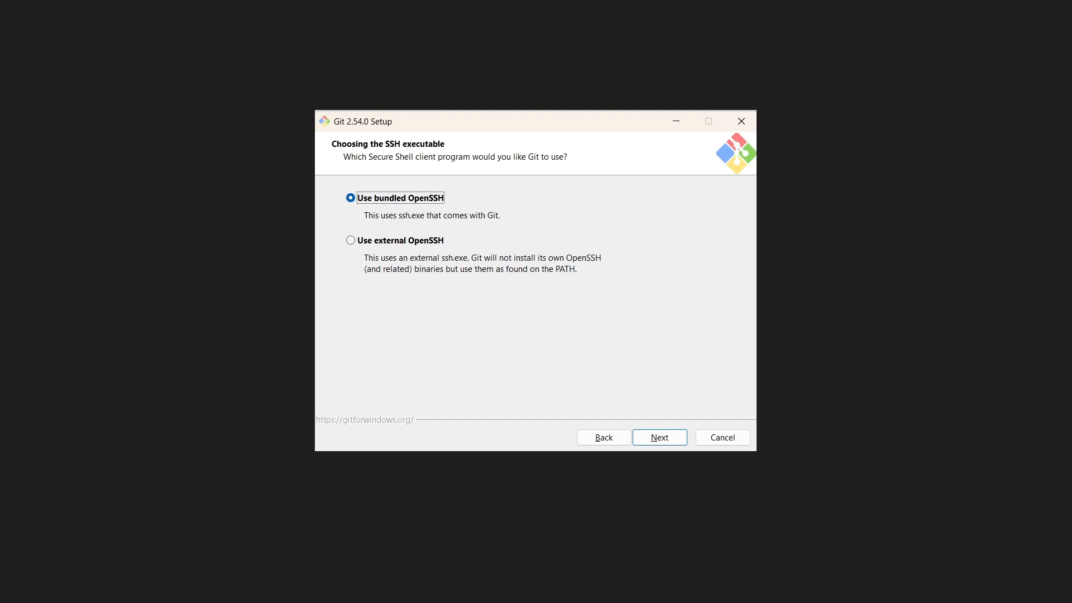
Accept the bundled OpenSSH and the native Windows Secure Channel library, continuing to the line ending page
key(Tab)
key(Tab)
key(Return)
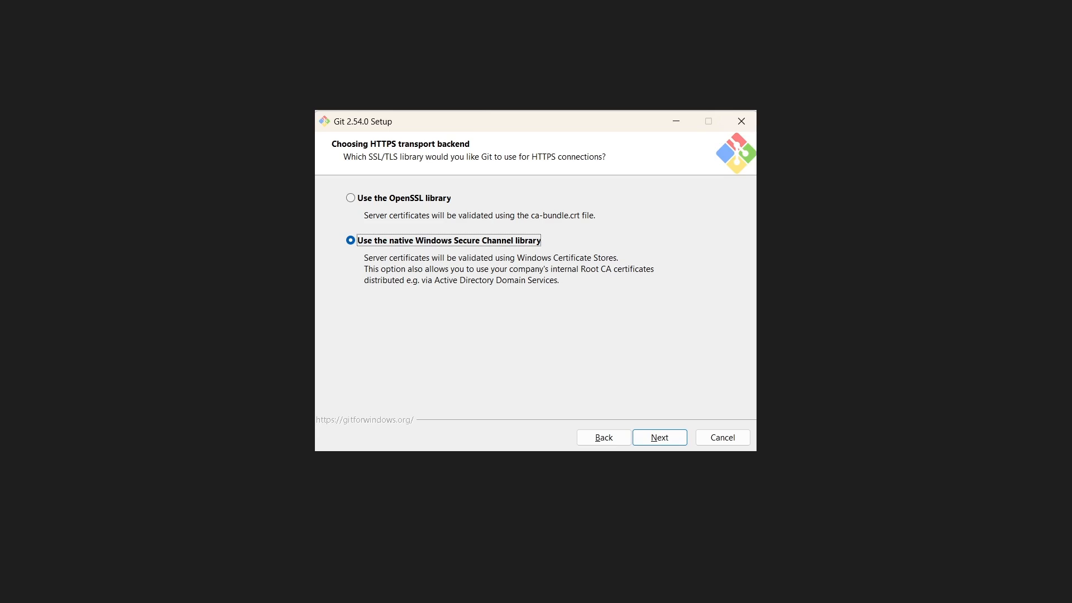
key(Tab)
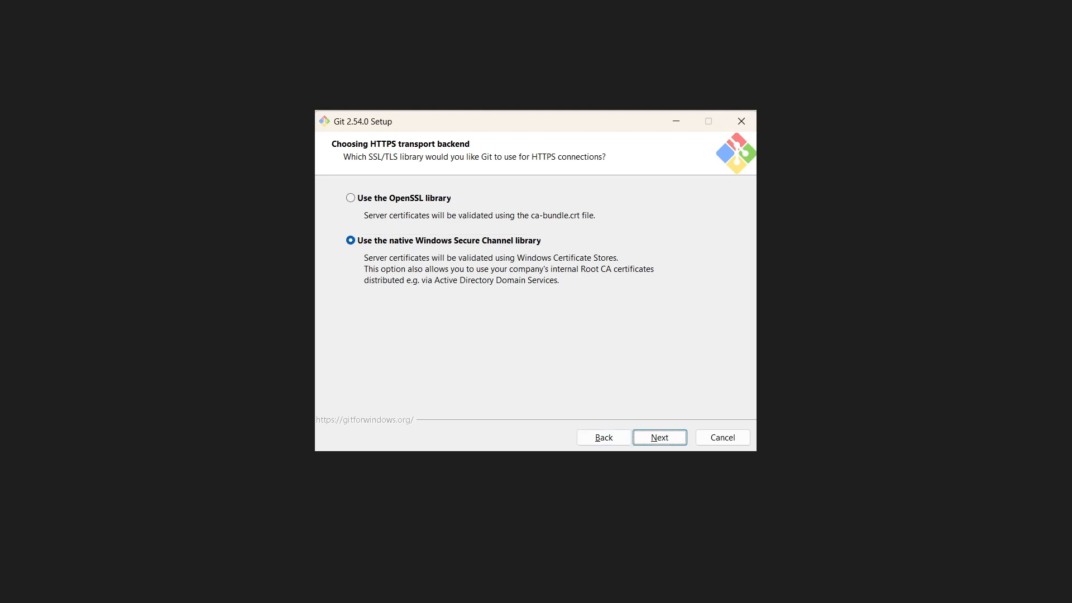
key(Return)
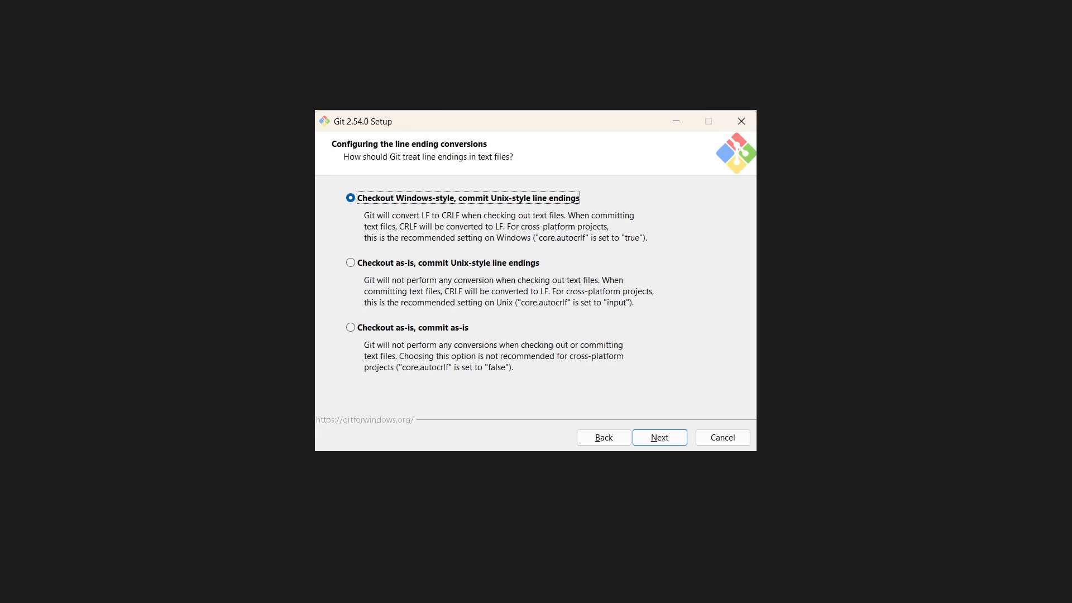
Accept Checkout Windows-style, commit Unix-style line endings and MinTTY as the terminal emulator, continuing to the git pull page
key(Tab)
key(Tab)
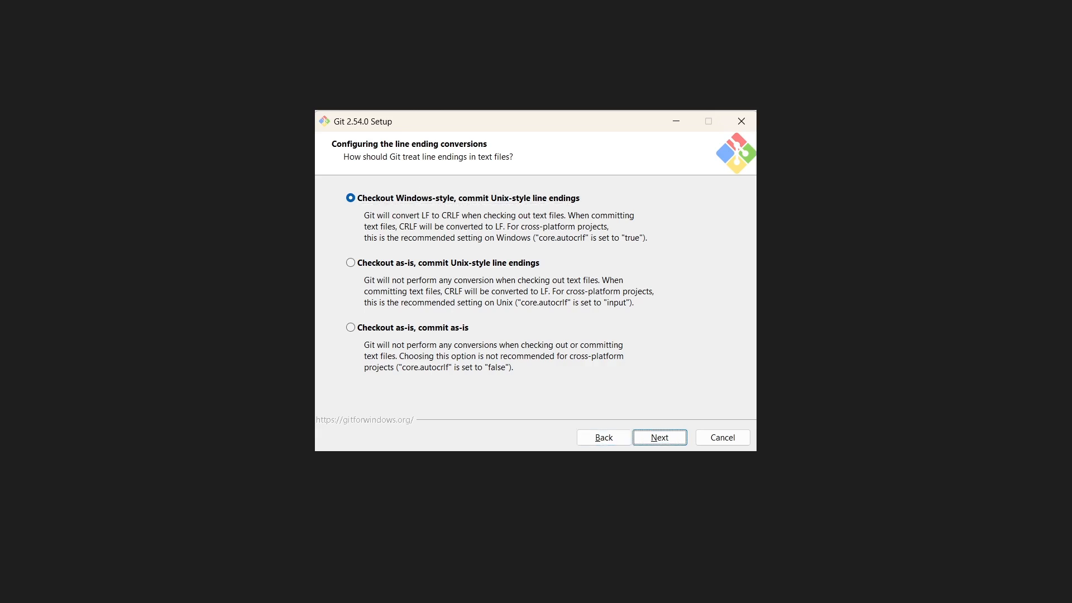
key(Return)
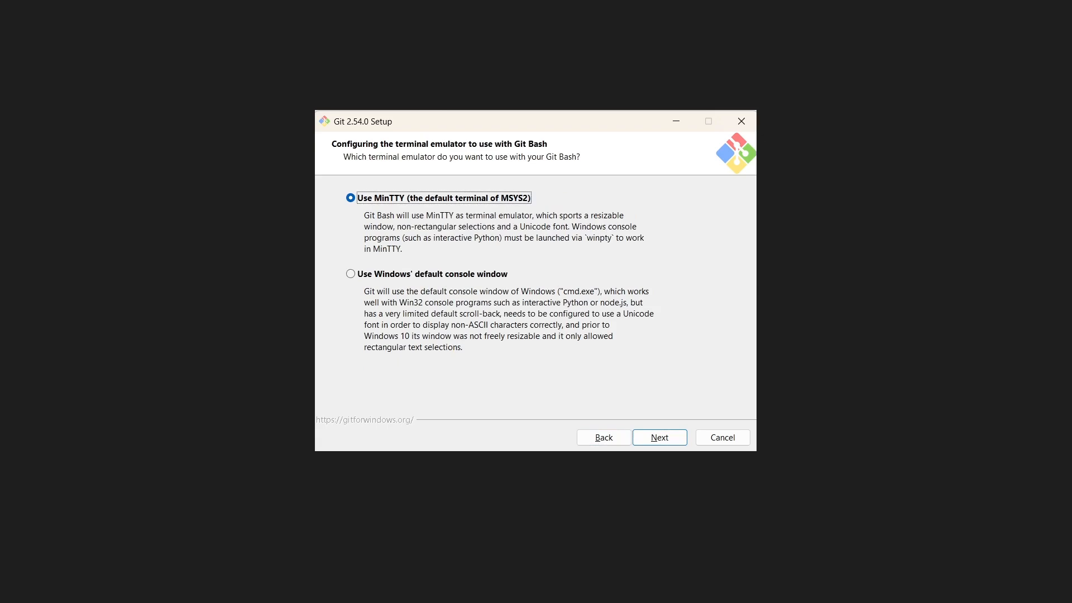
key(Tab)
key(Tab)
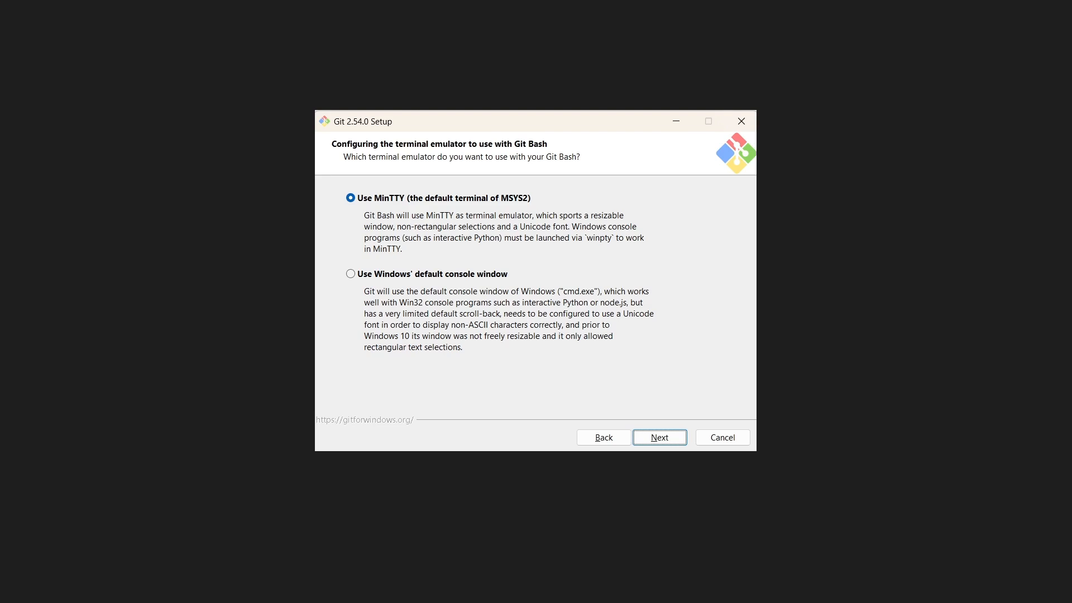
key(Return)
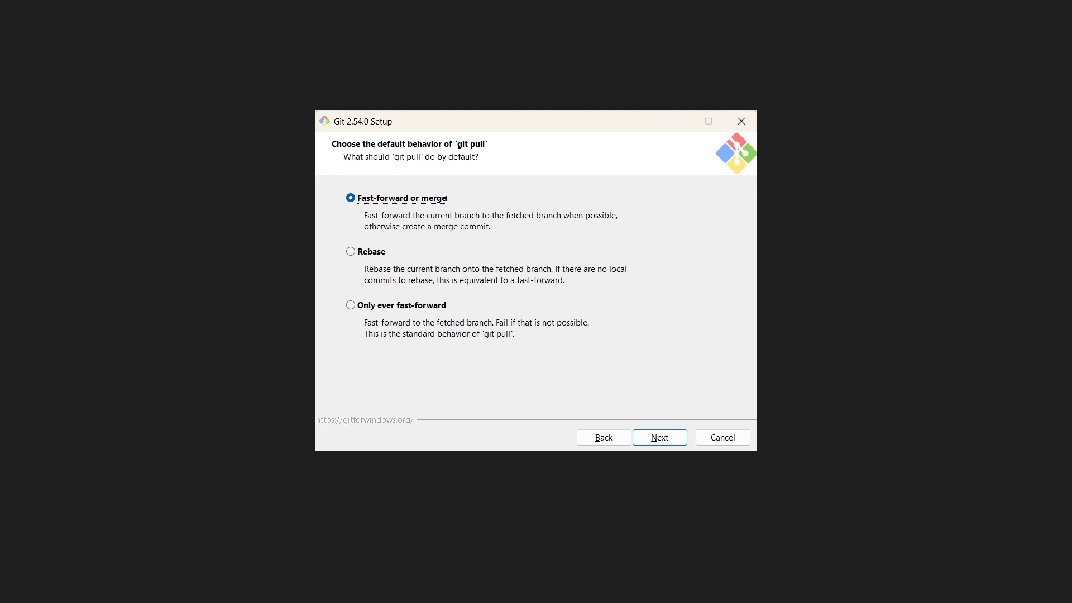
Accept Fast-forward or merge for git pull and Git Credential Manager as credential helper, continuing to the extra options page
key(Tab)
key(Tab)
key(Return)
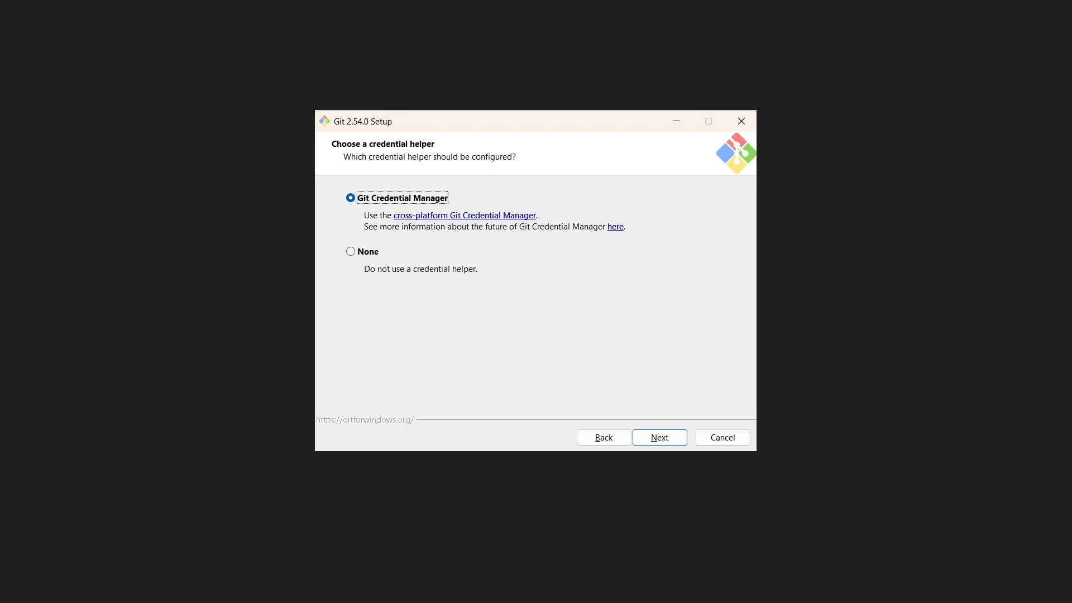
key(Tab)
key(Tab)
key(Return)
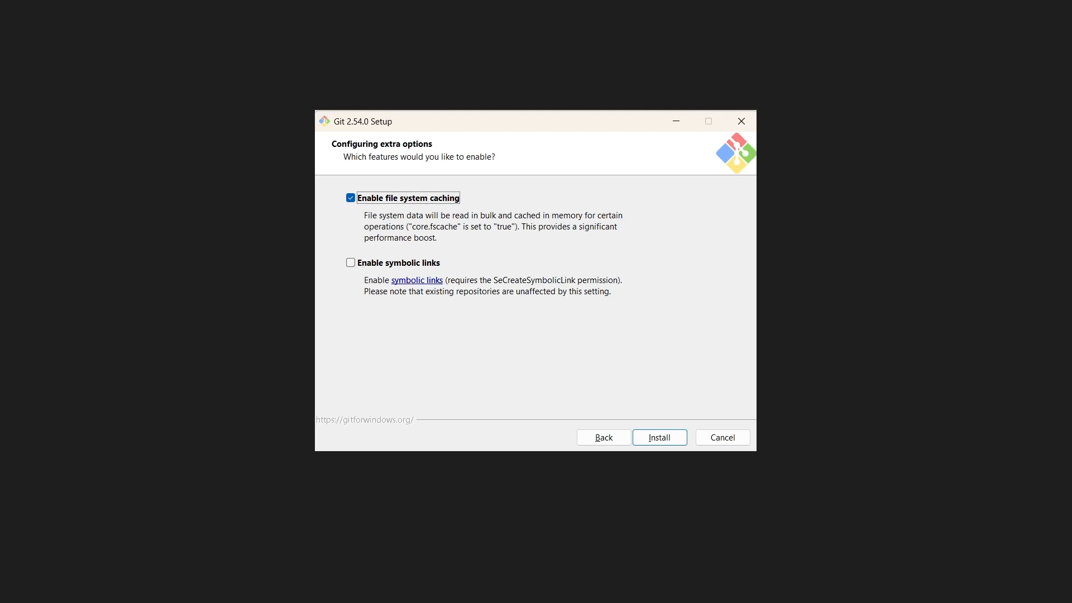
Keep file system caching enabled and symbolic links disabled, and start the Git installation
key(Tab)
key(Tab)
key(Tab)
key(Return)
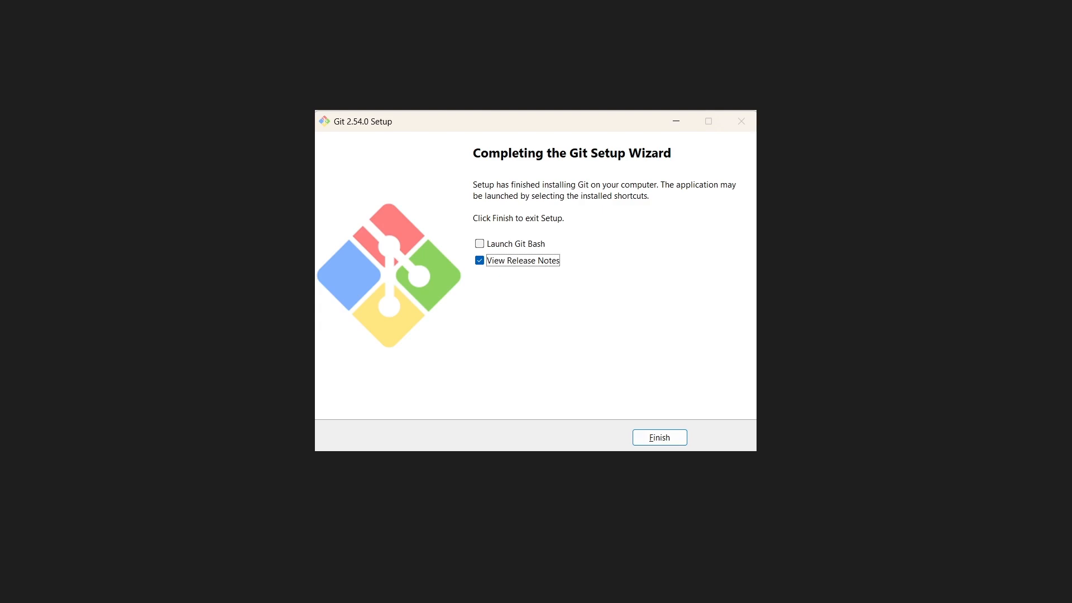
Finish the setup wizard with View Release Notes enabled and close the release notes page in the browser
key(Tab)
key(Return)
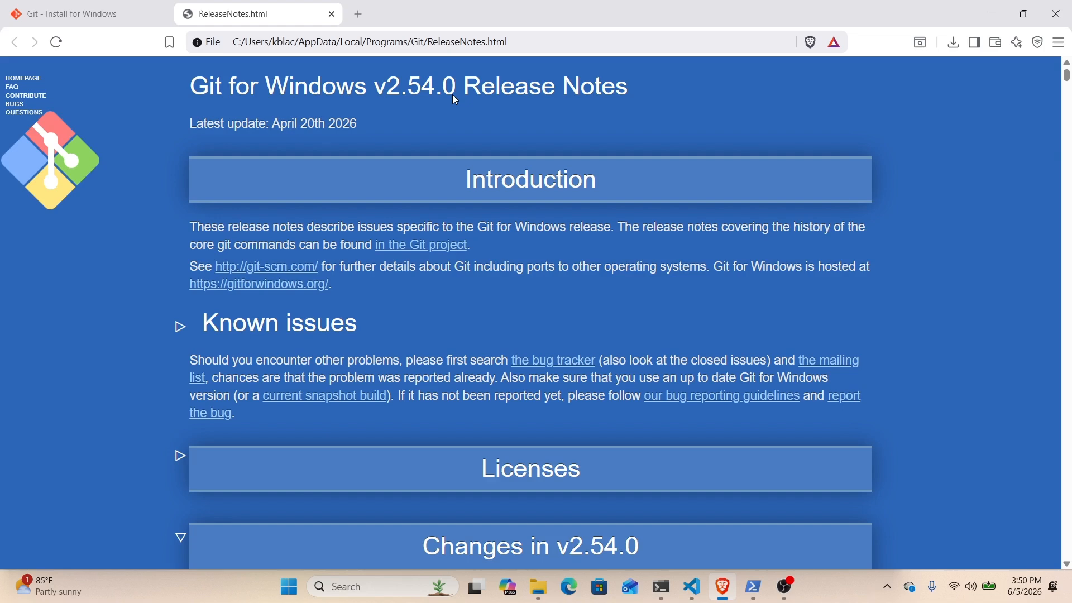
key(ctrl+w)
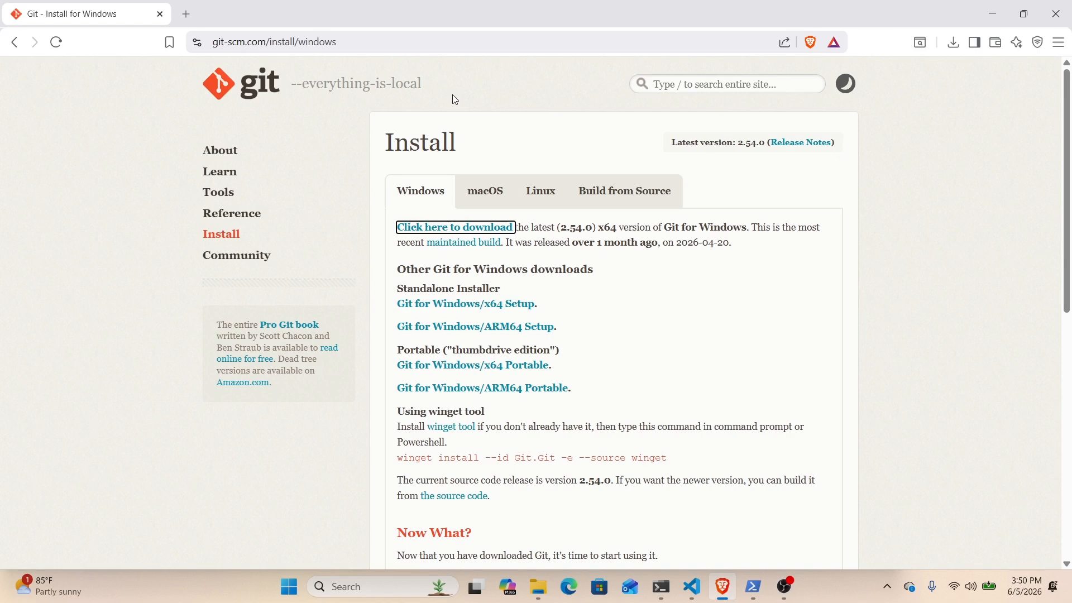
Find Git Bash with Windows search and launch it
key(super)
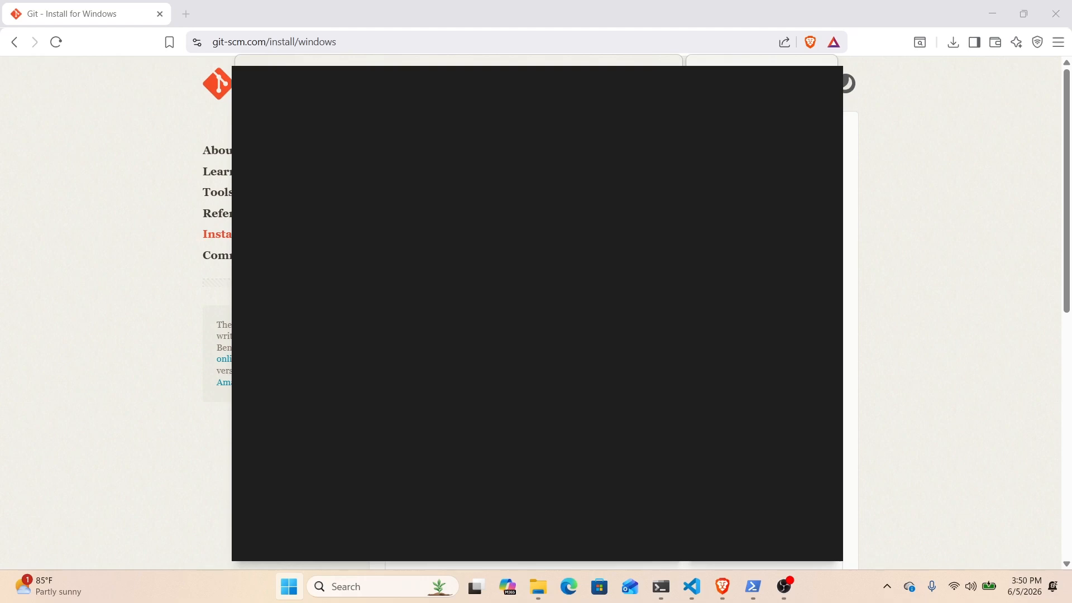
text(gitb)
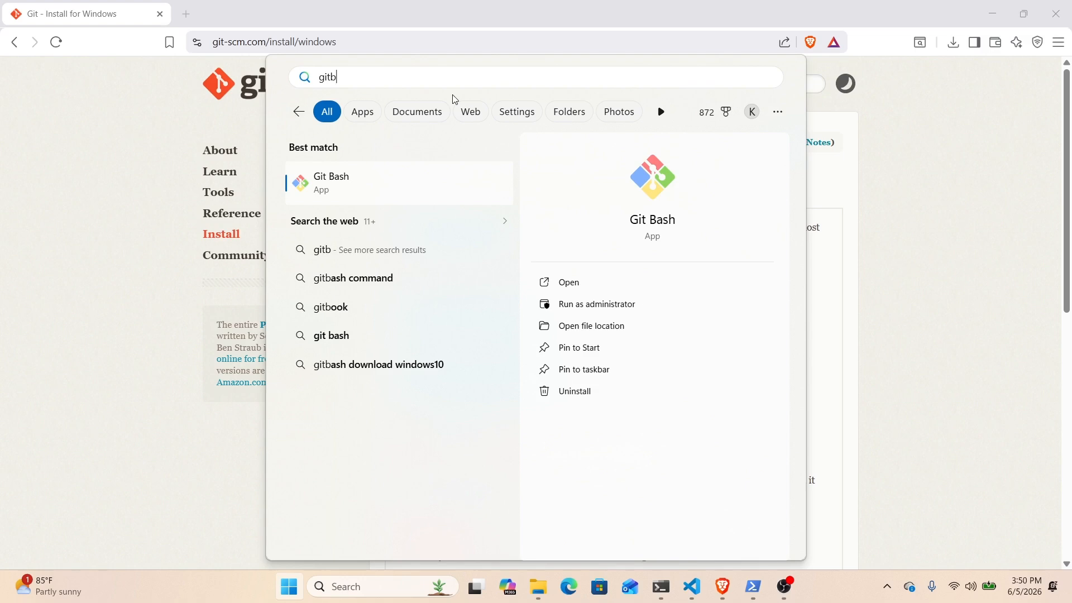
key(Return)
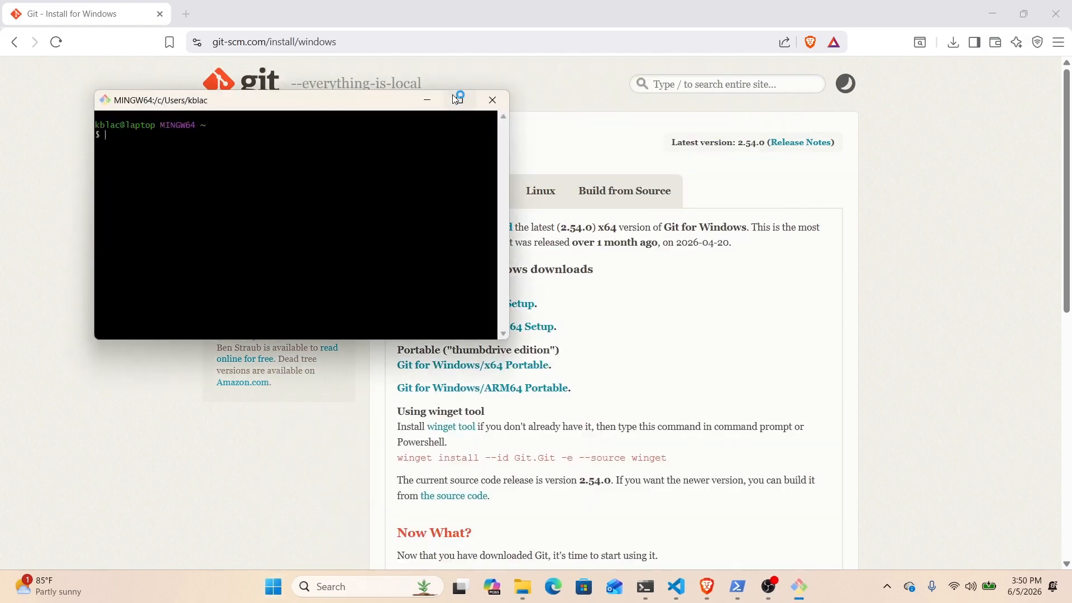
Check the installed Git version by running git --version in Git Bash
mouse_move(456, 99)
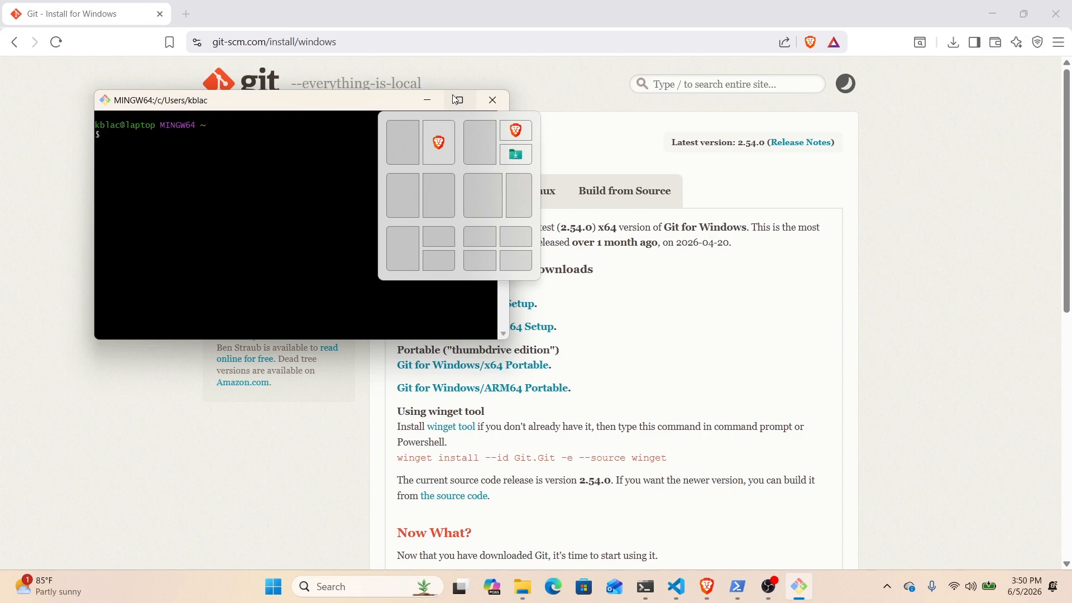
text(git --version)
key(Return)
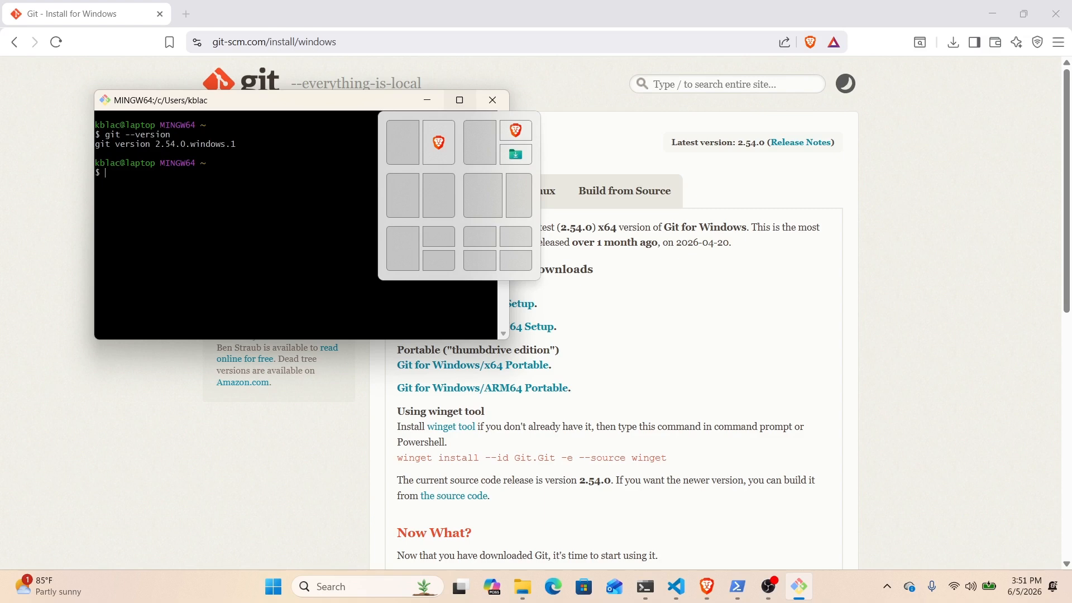